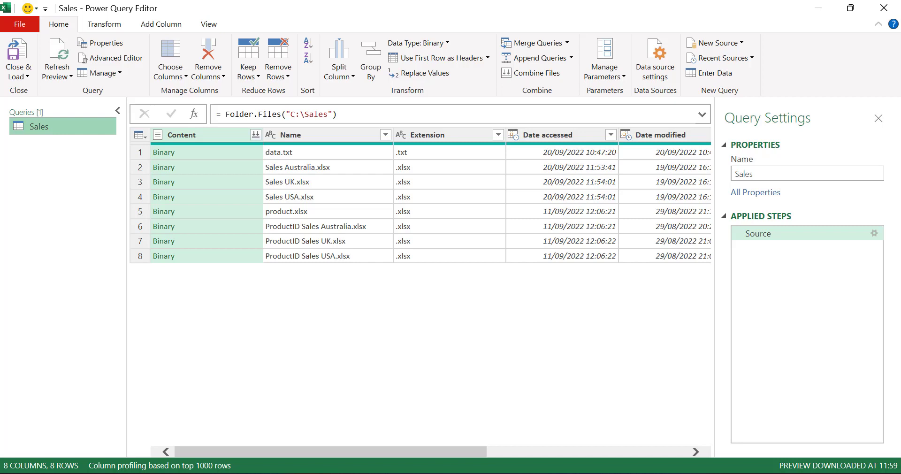
Filter the Extension column of the Sales query to exclude .txt files
left_click(498, 136)
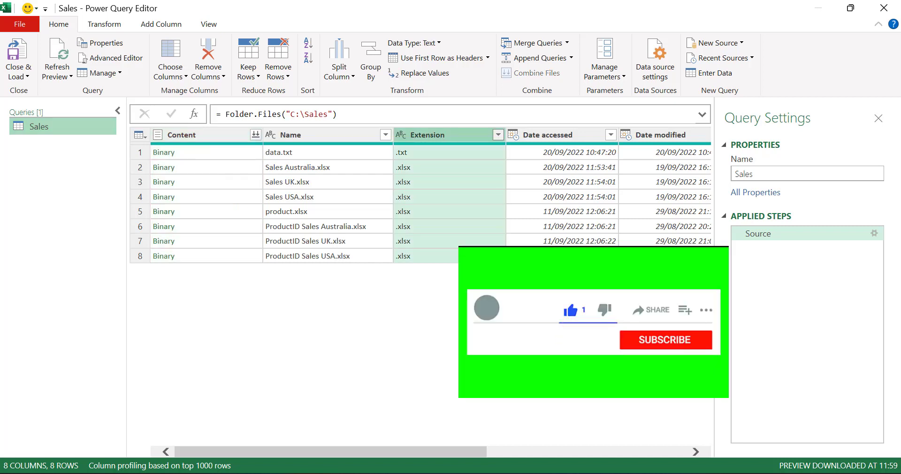
left_click(299, 296)
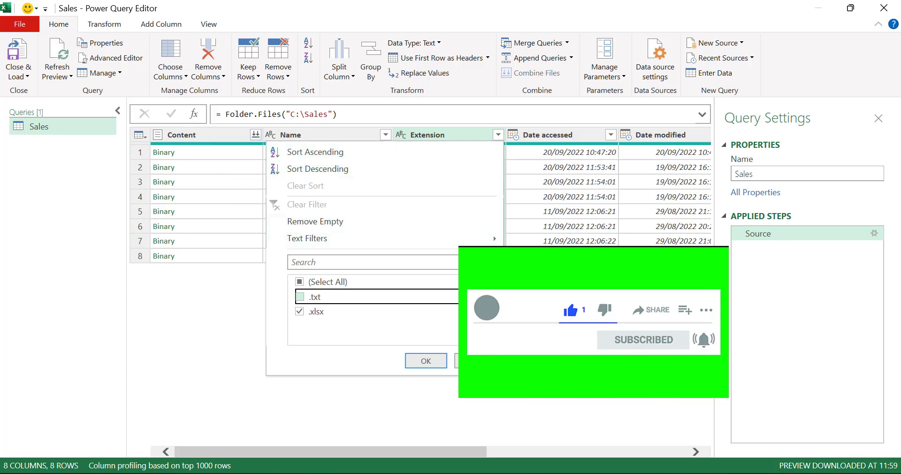
left_click(425, 361)
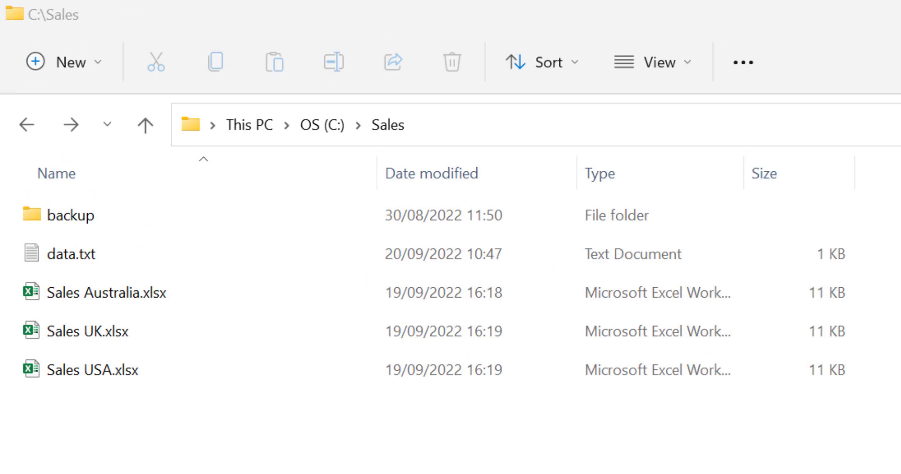
Examine the Sales Australia.xlsx source file and the sheets of the finished sales workbook
left_click(110, 293)
left_click(110, 291)
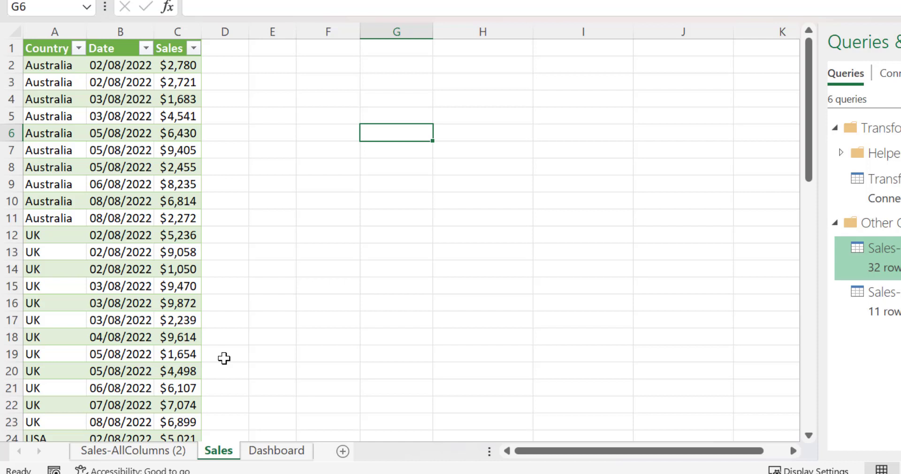
key("ctrl+Page_Up")
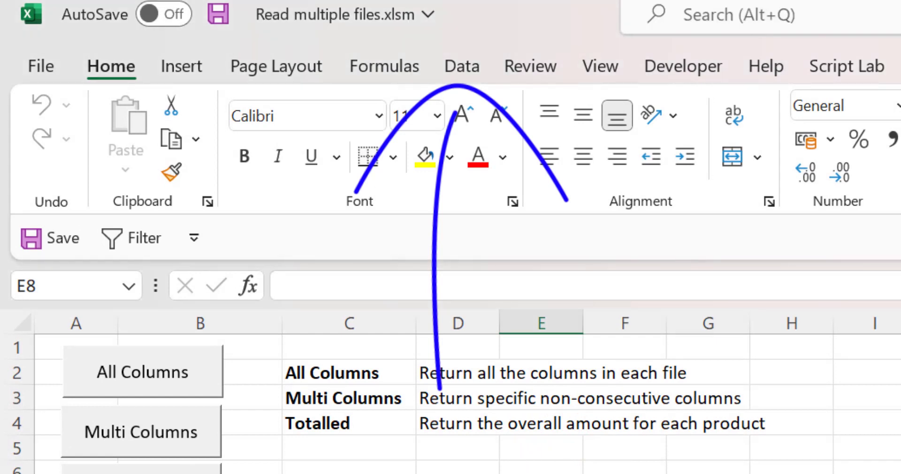
Import the list of files from the C:\Sales folder with Get Data and load it into the workbook
left_click(463, 68)
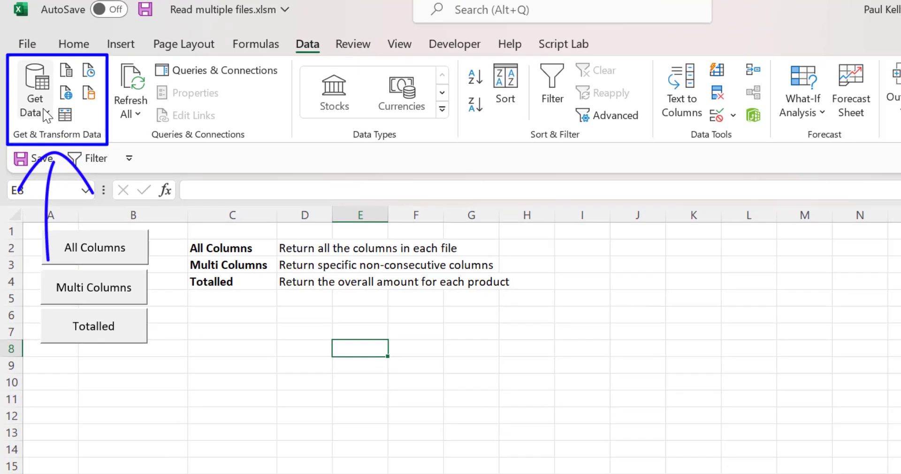
left_click(46, 113)
mouse_move(81, 139)
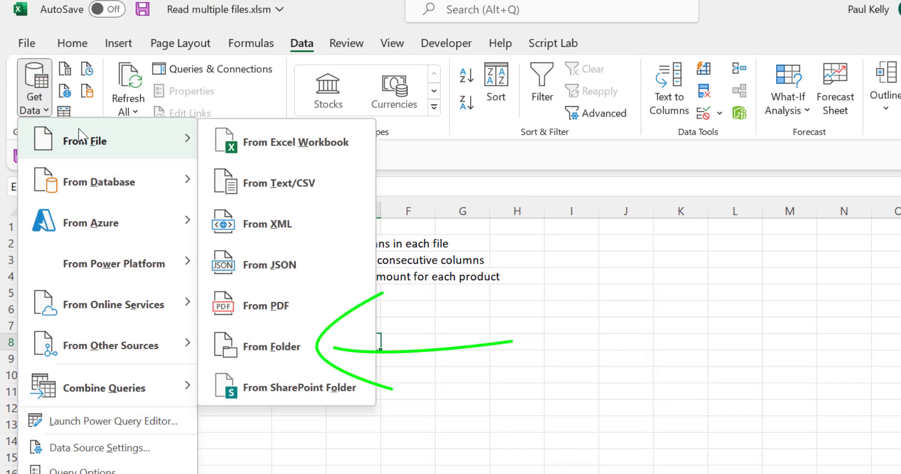
left_click(295, 342)
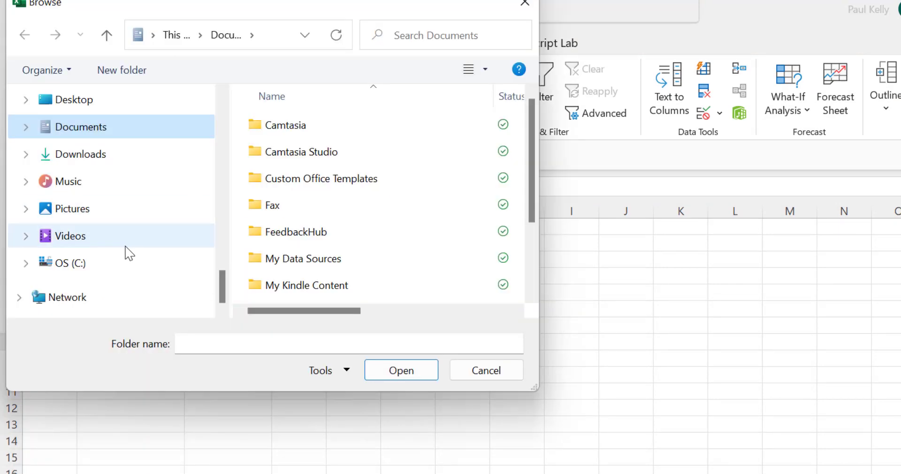
left_click(84, 267)
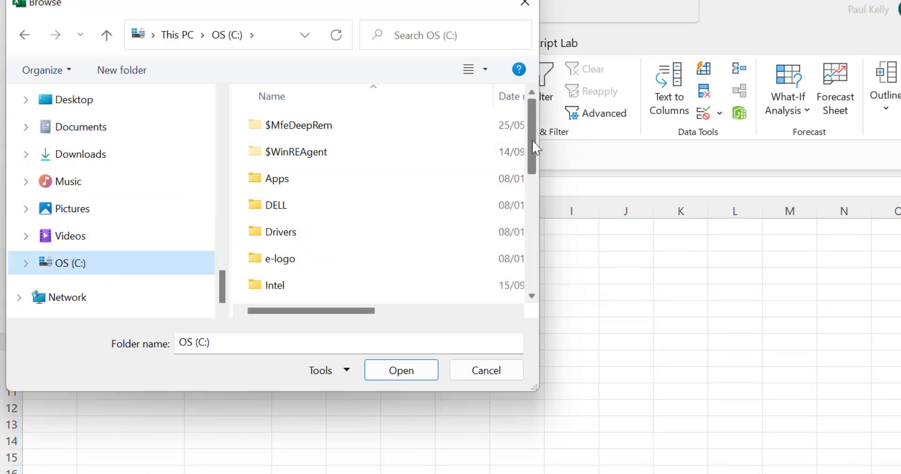
left_click_drag(532, 141, 516, 254)
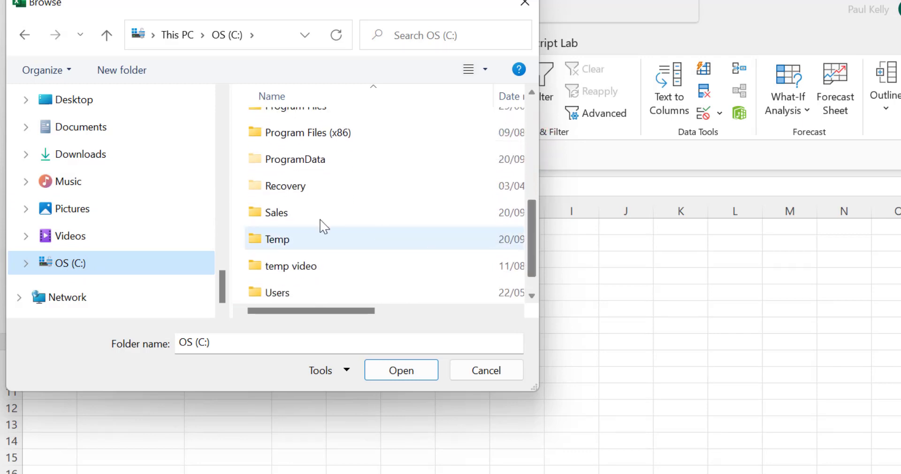
left_click(277, 213)
left_click(401, 370)
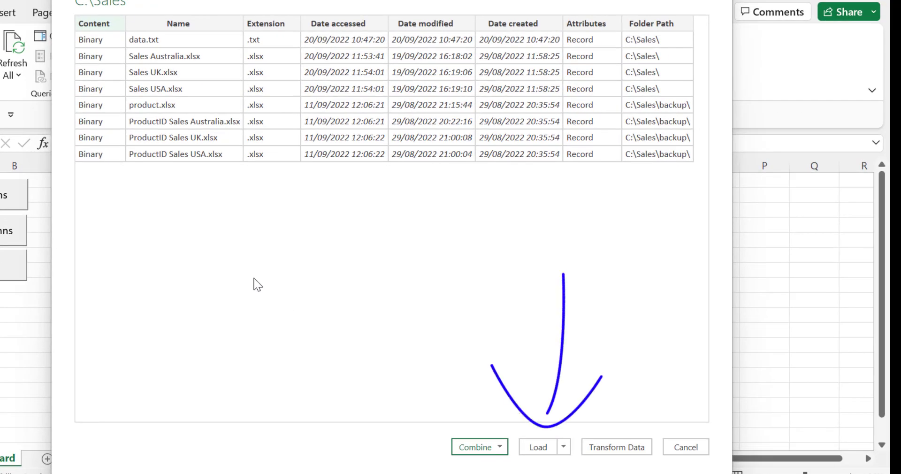
left_click(548, 447)
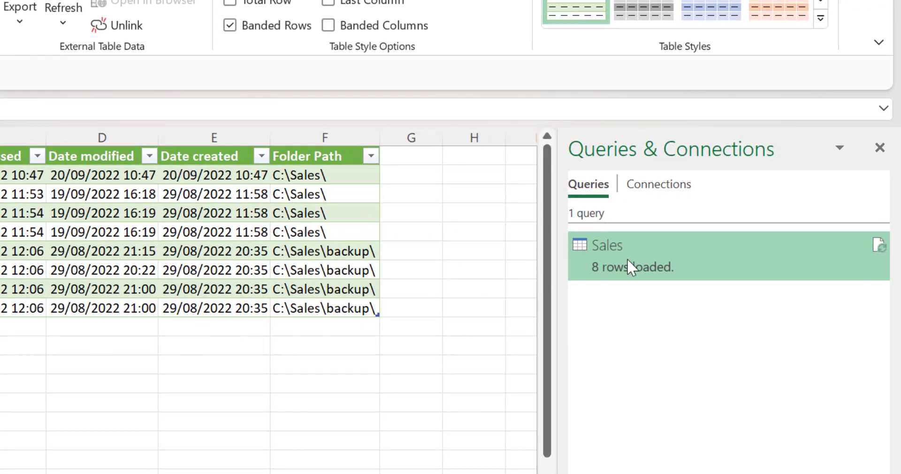
Open the Sales query for editing and filter the Extension column to exclude .txt files
right_click(629, 258)
left_click(660, 233)
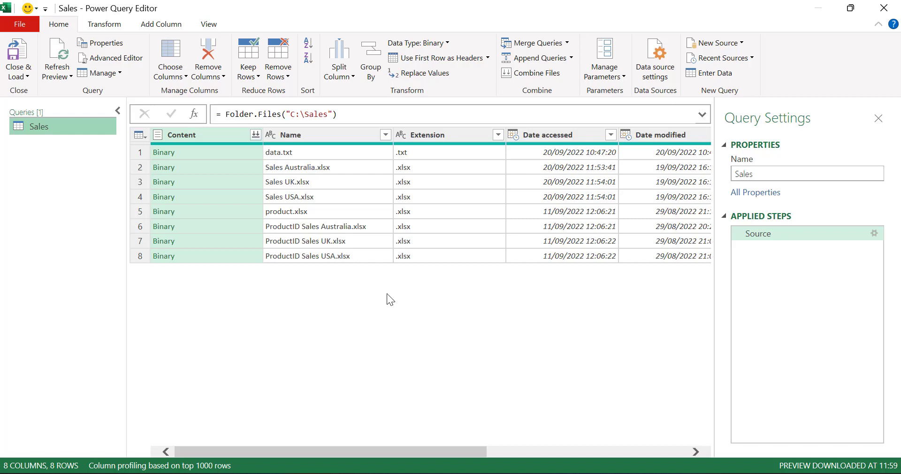
left_click(498, 135)
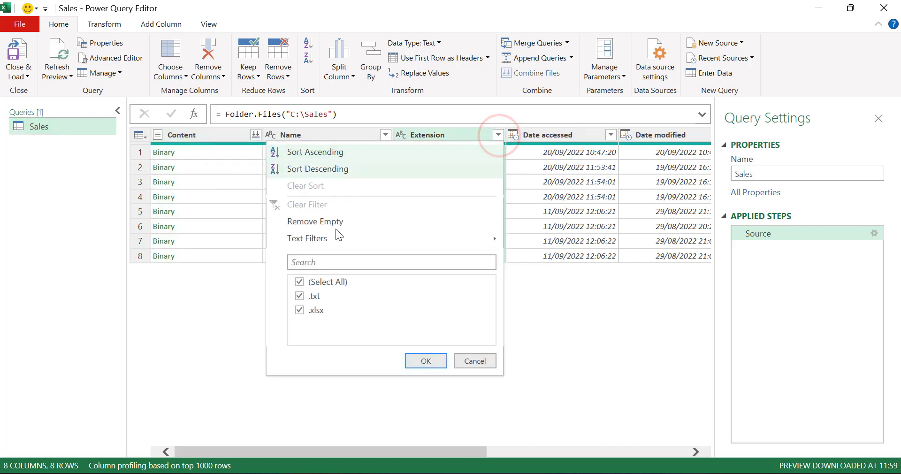
left_click(300, 296)
left_click(422, 361)
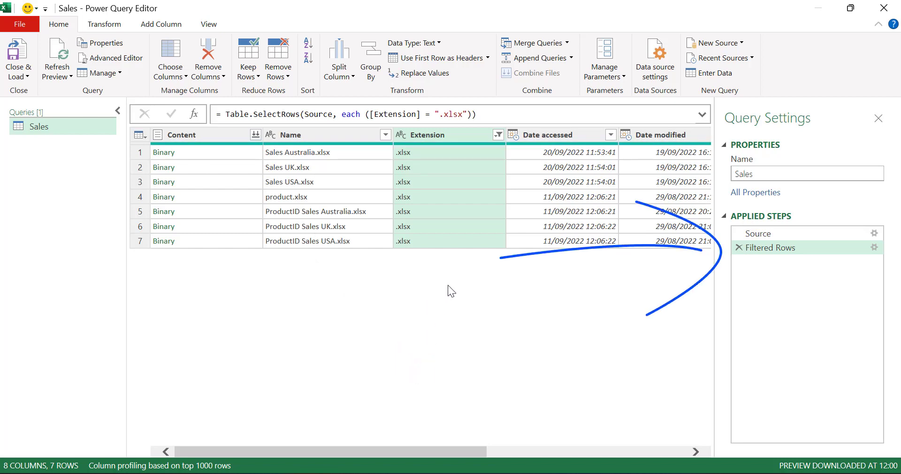
Filter the Name column to keep only files whose name begins with "Sales"
left_click(387, 135)
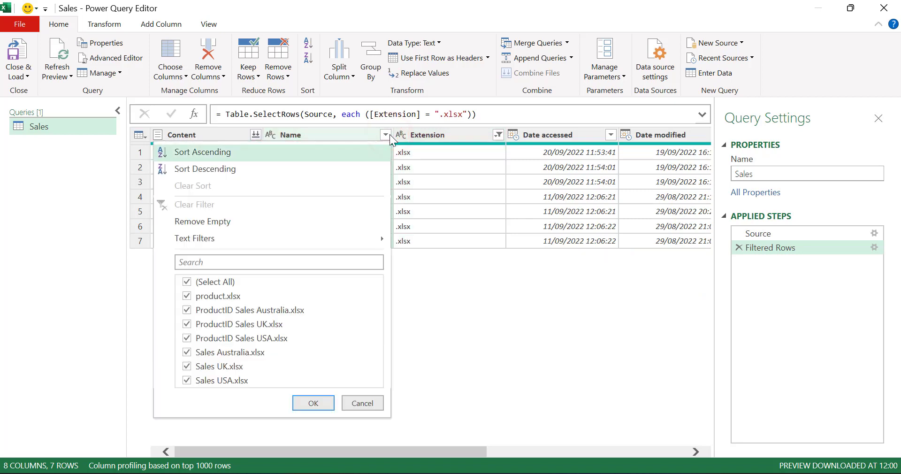
mouse_move(339, 238)
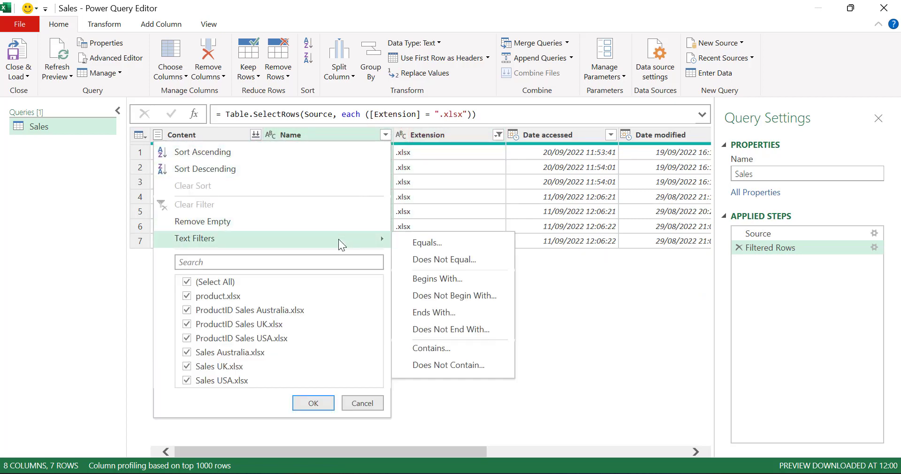
left_click(407, 280)
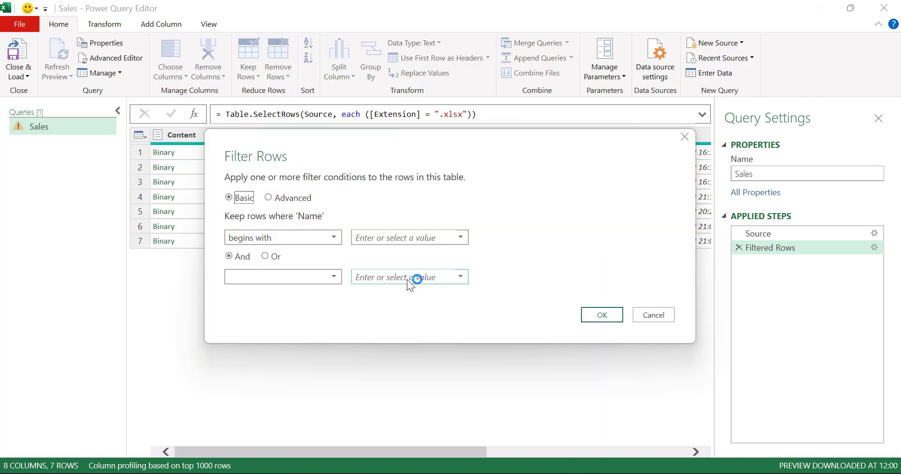
left_click(422, 237)
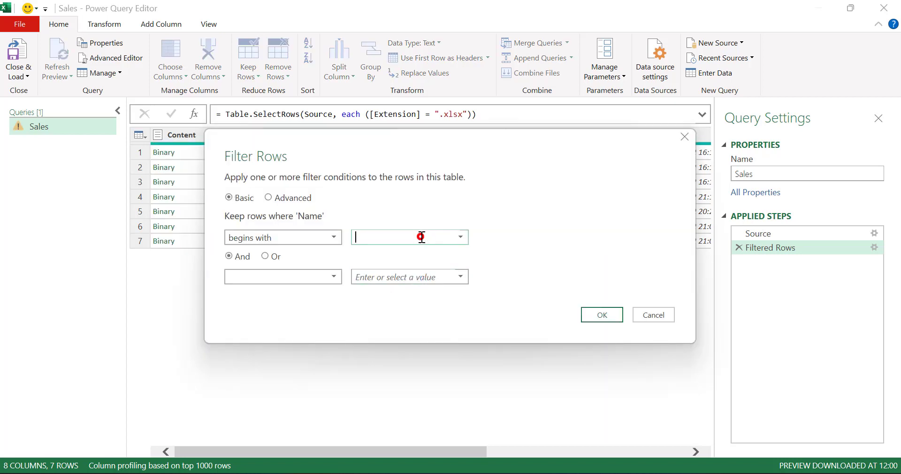
type("Sales")
left_click(586, 315)
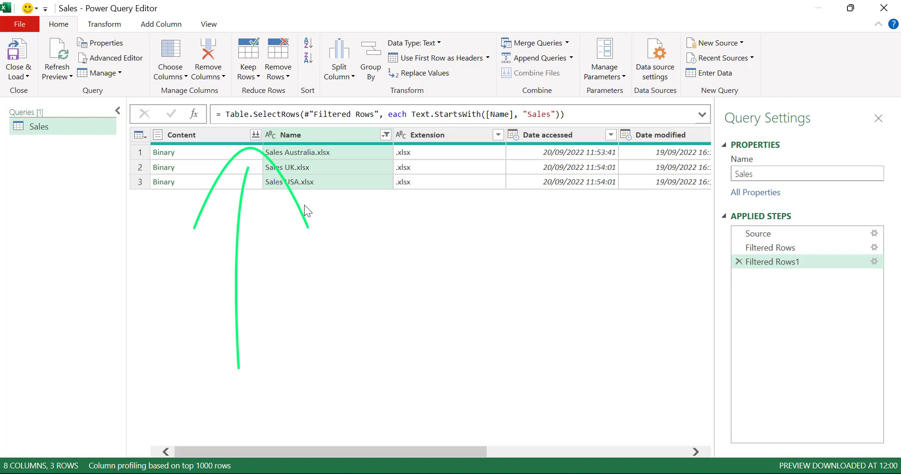
Combine the filtered files using the August sheet of the first file, and load the result to the worksheet
left_click(255, 135)
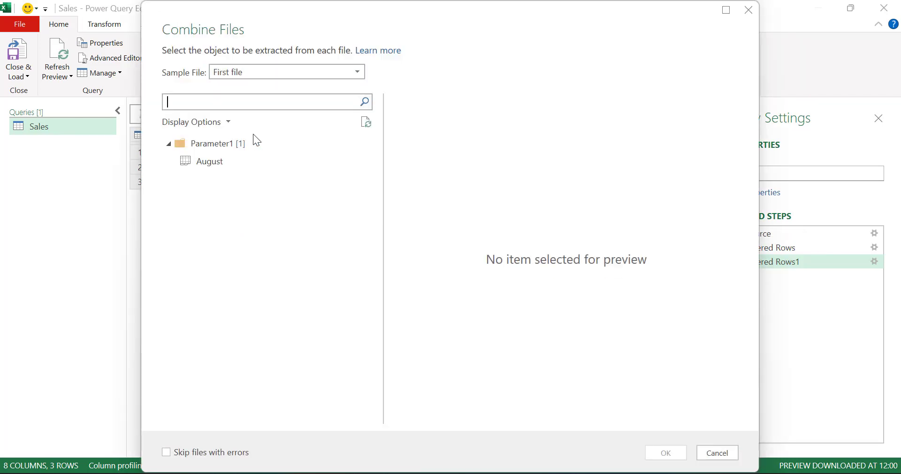
left_click(210, 160)
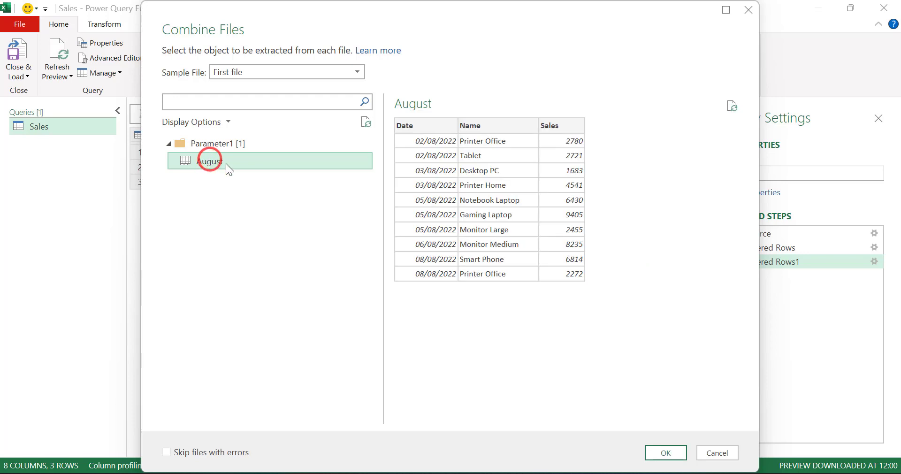
left_click(657, 453)
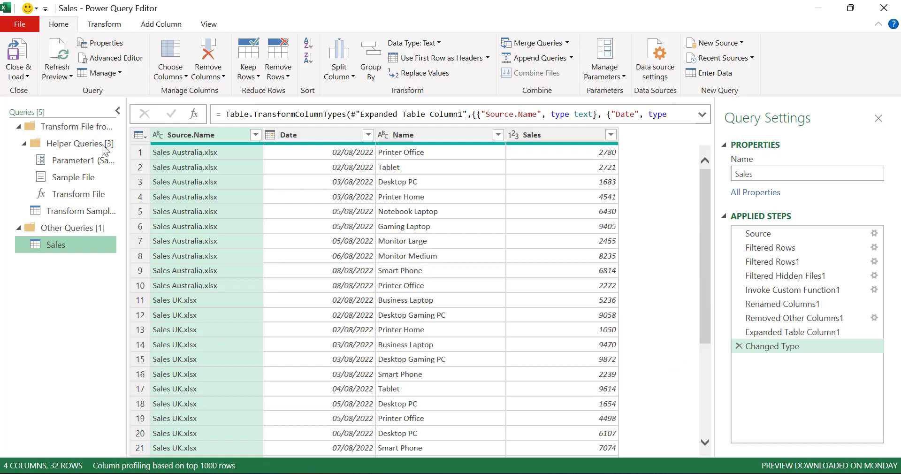
left_click(23, 70)
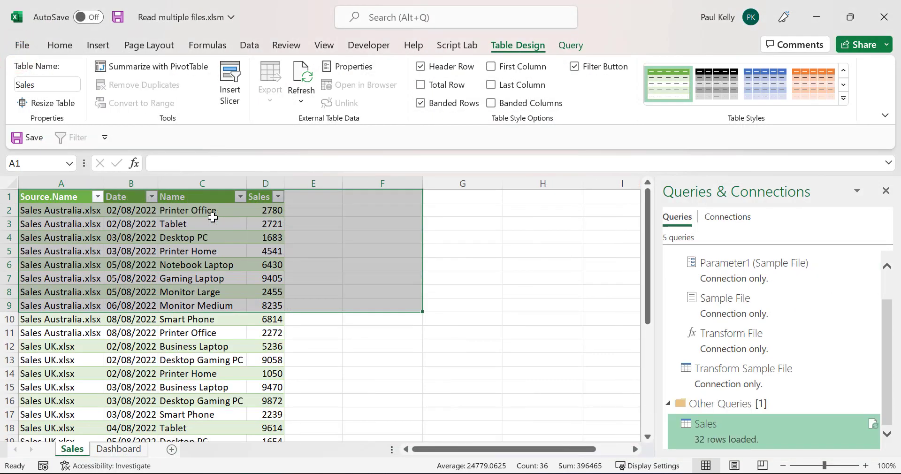
Format all values in the Sales column of the table as dollar accounting amounts with no decimal places
left_click(354, 228)
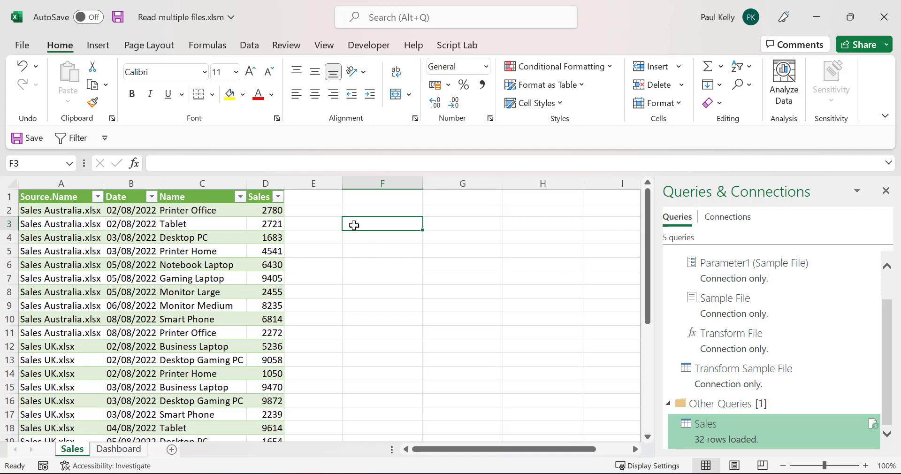
left_click(264, 212)
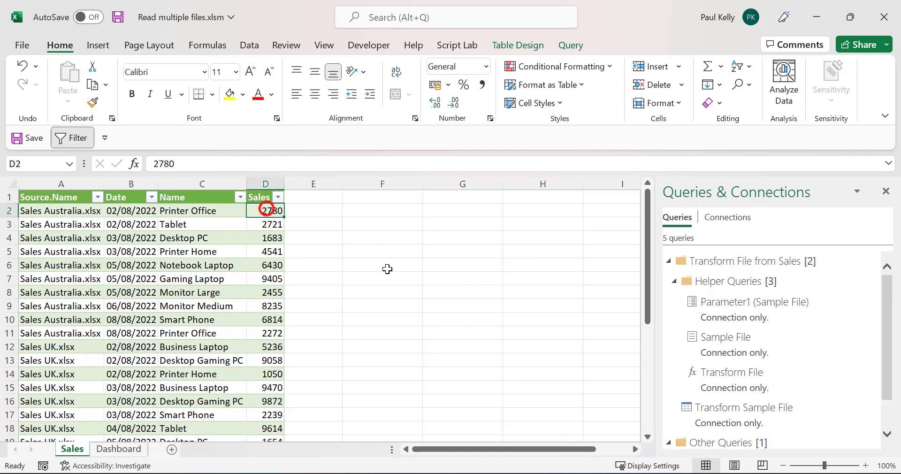
key("ctrl+shift+Down")
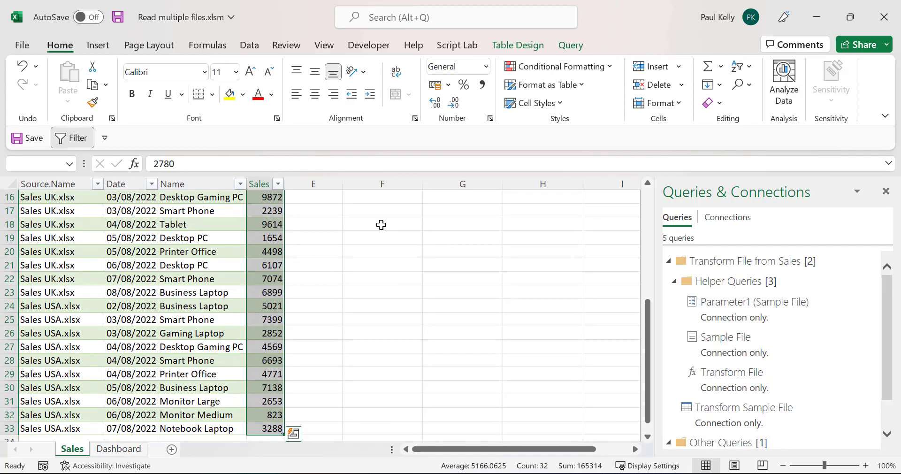
left_click(449, 86)
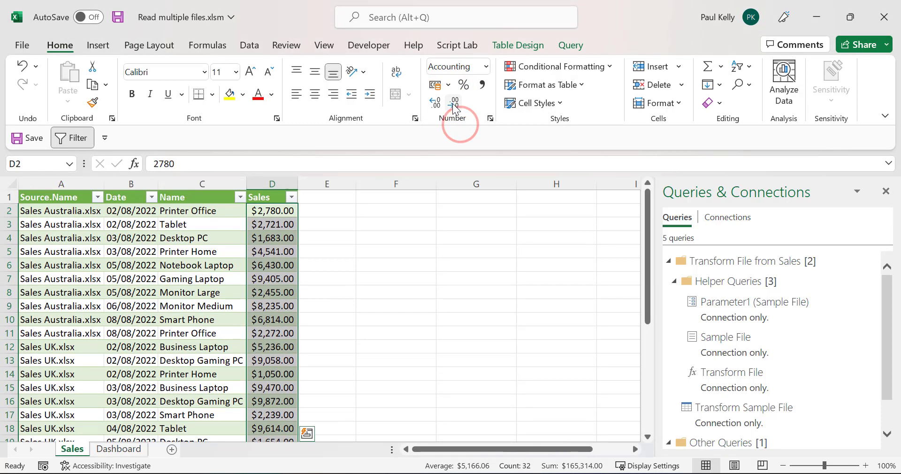
left_click(453, 102)
left_click(453, 103)
left_click(352, 211)
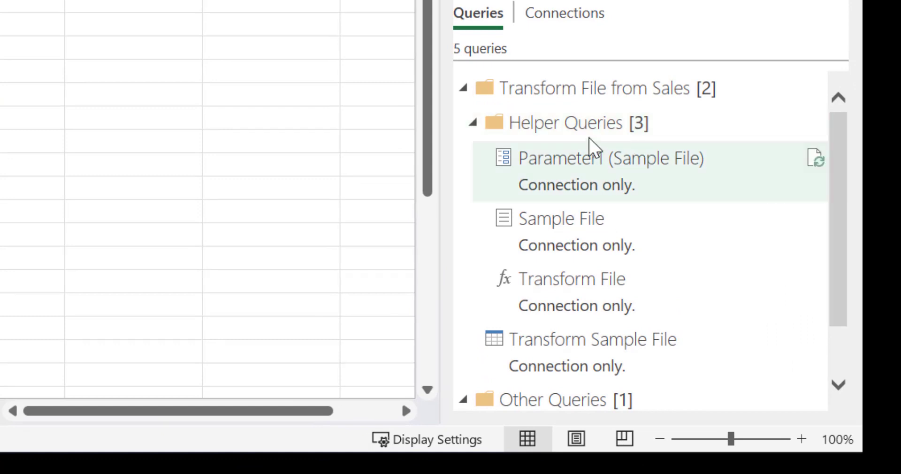
Collapse the Helper Queries group and rename the Sales query as Sales-AllColumns
left_click(477, 125)
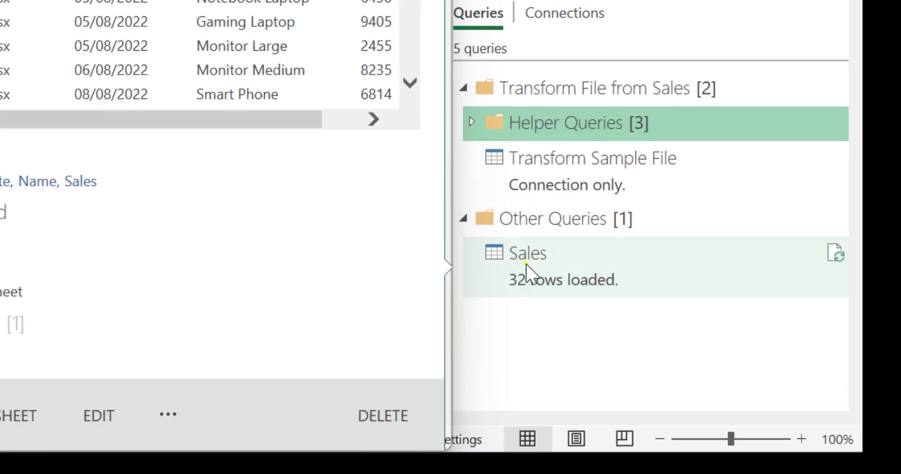
right_click(525, 265)
left_click(577, 120)
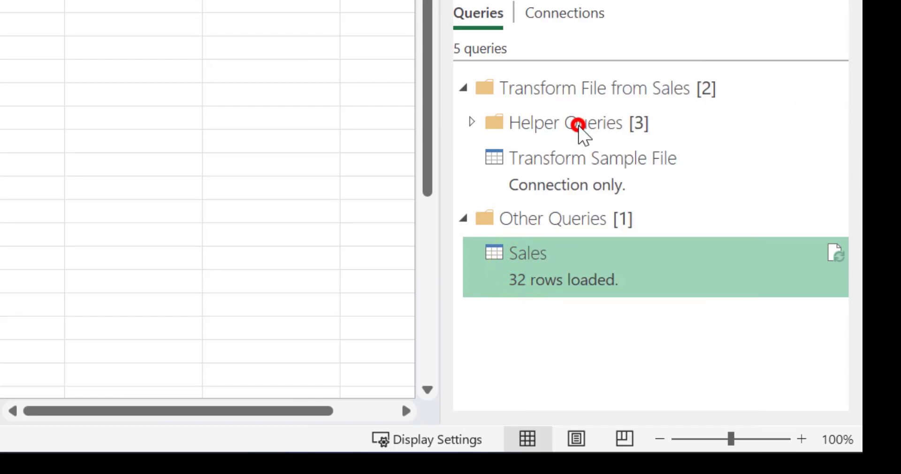
type("-AllColumns")
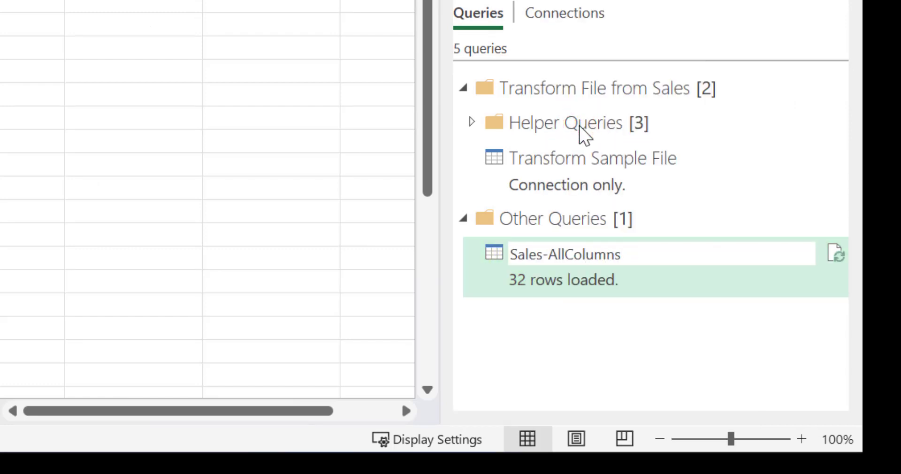
key("Return")
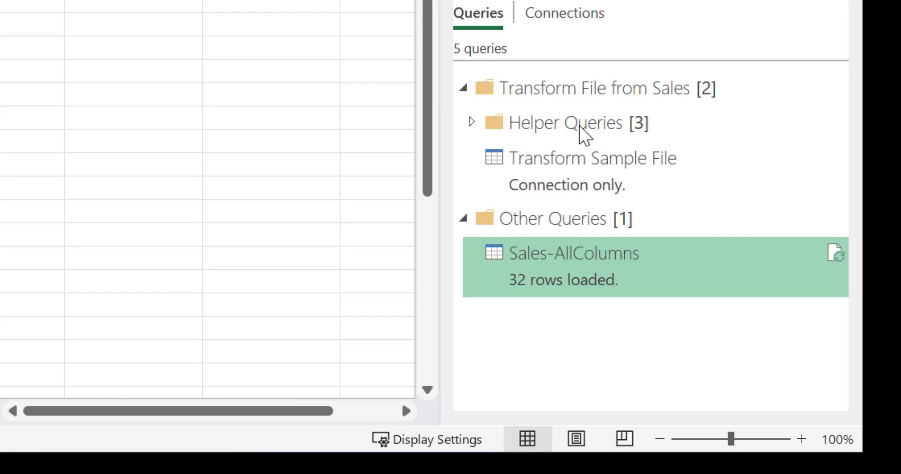
Open the Sales-AllColumns query for editing and split its Source.Name column by the right-most space delimiter
right_click(570, 277)
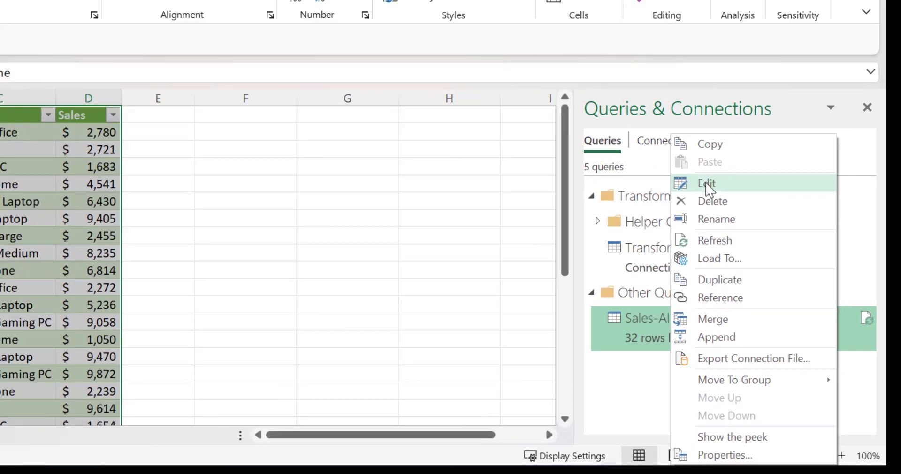
left_click(618, 74)
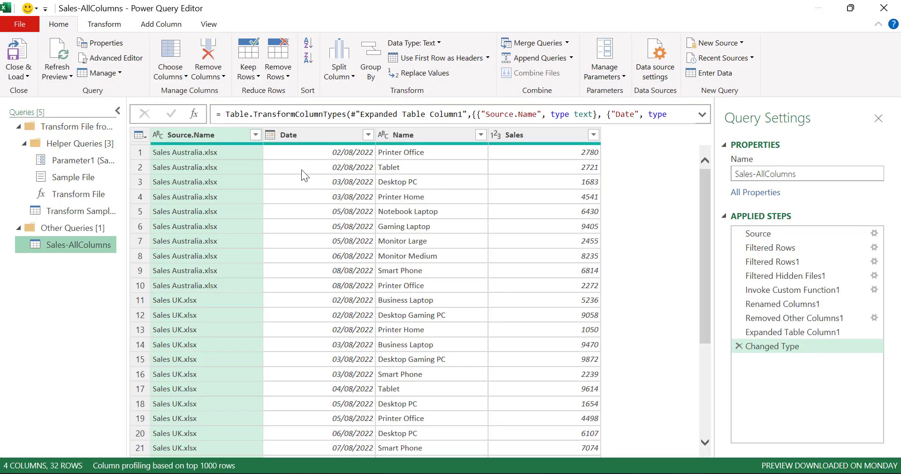
right_click(219, 135)
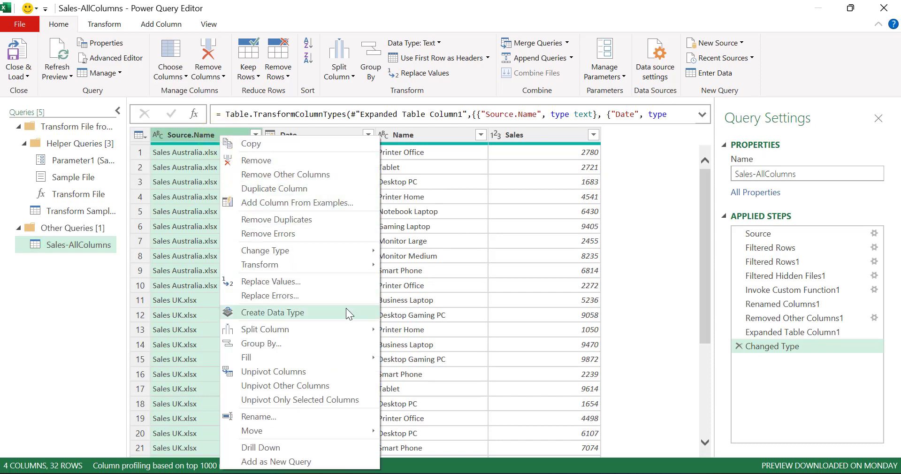
mouse_move(356, 330)
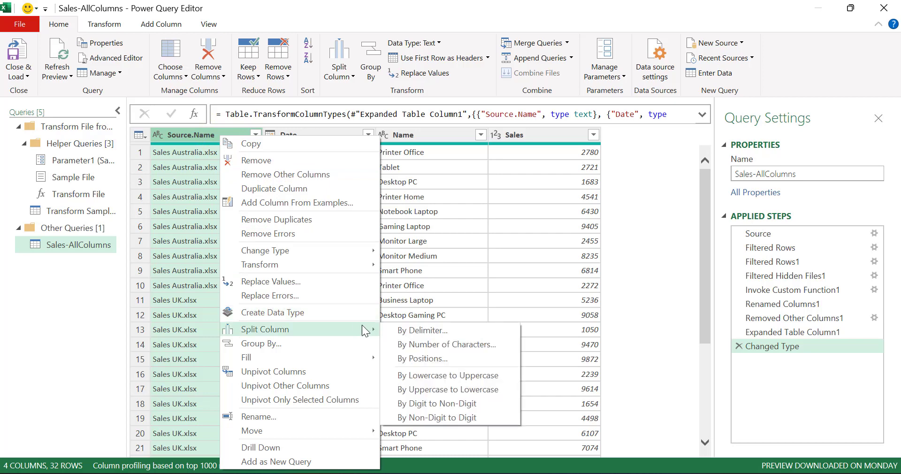
left_click(392, 330)
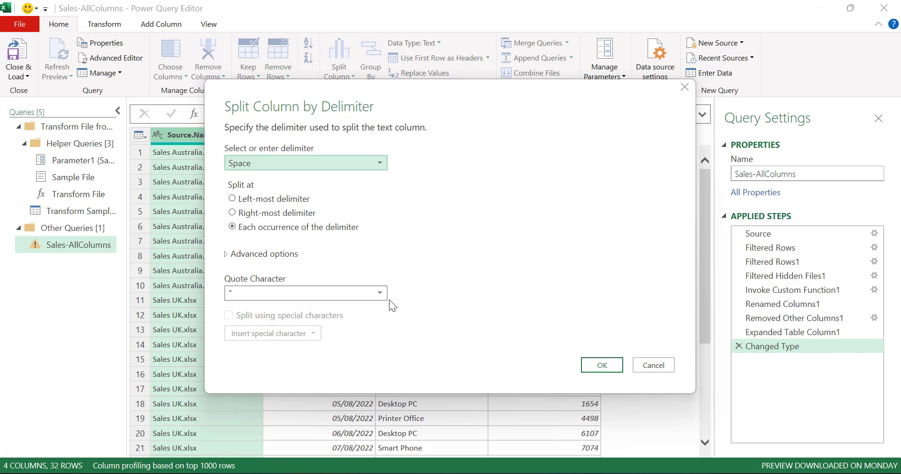
left_click(263, 213)
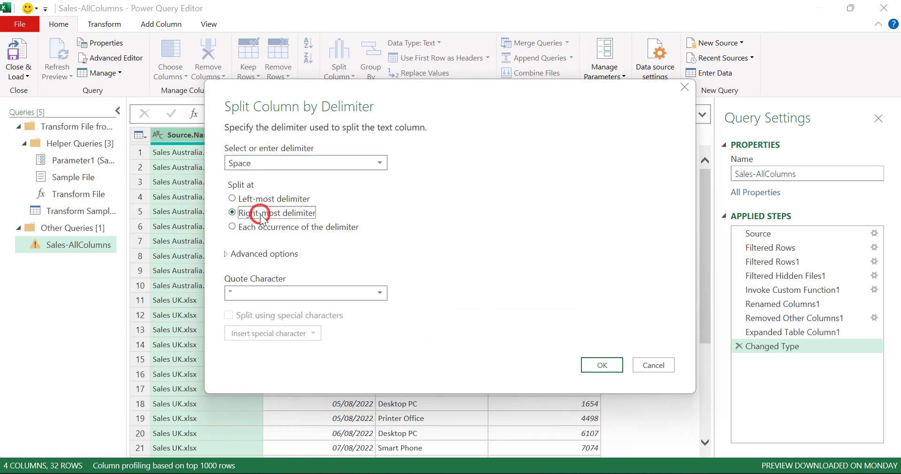
left_click(602, 365)
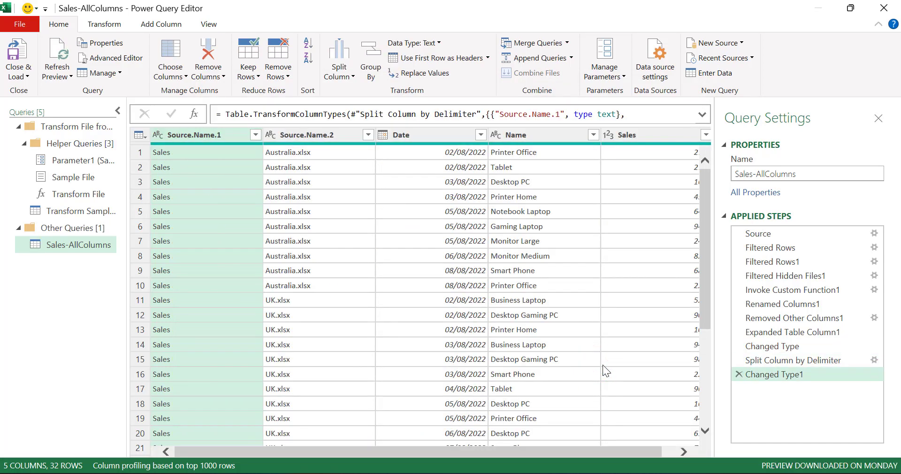
Split the Source.Name.2 column at the right-most occurrence of the custom delimiter "."
left_click(295, 136)
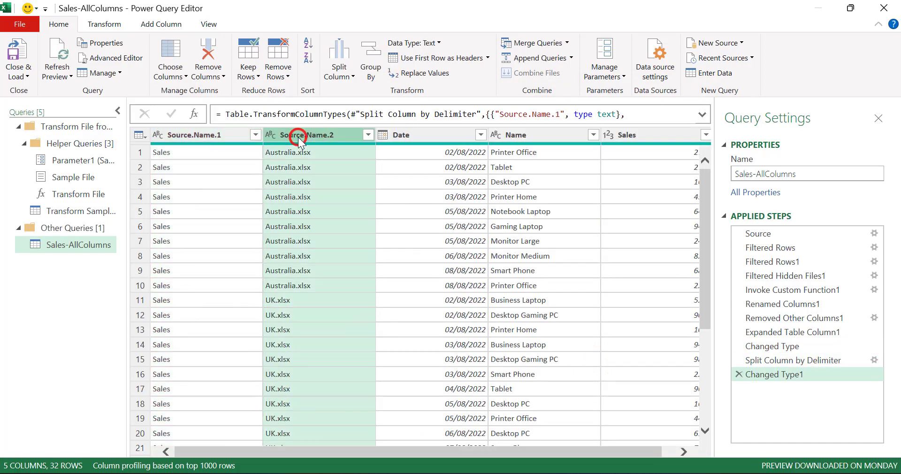
right_click(300, 134)
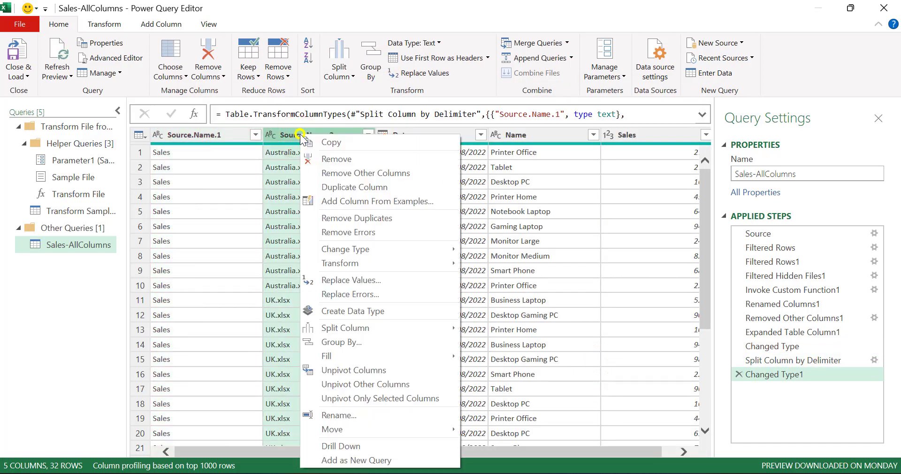
mouse_move(435, 253)
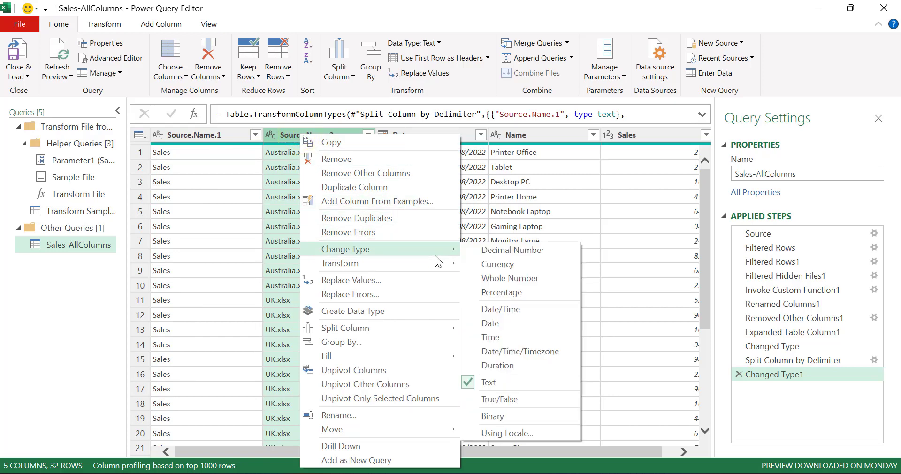
mouse_move(435, 326)
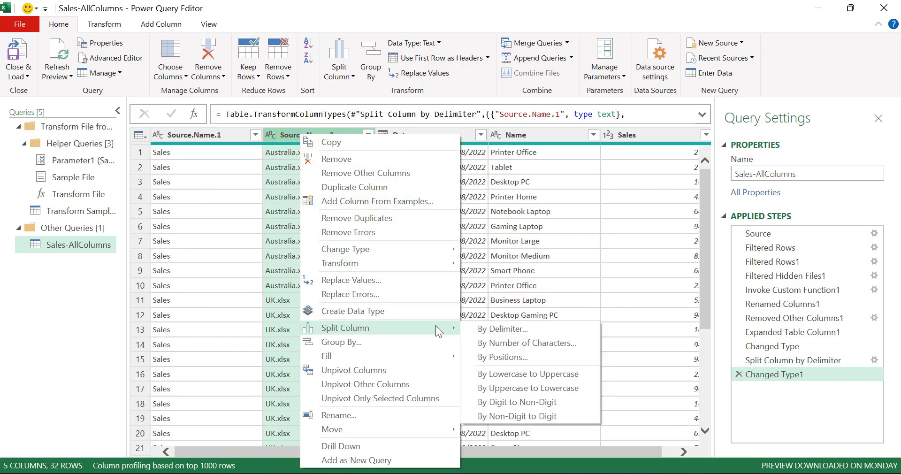
left_click(484, 328)
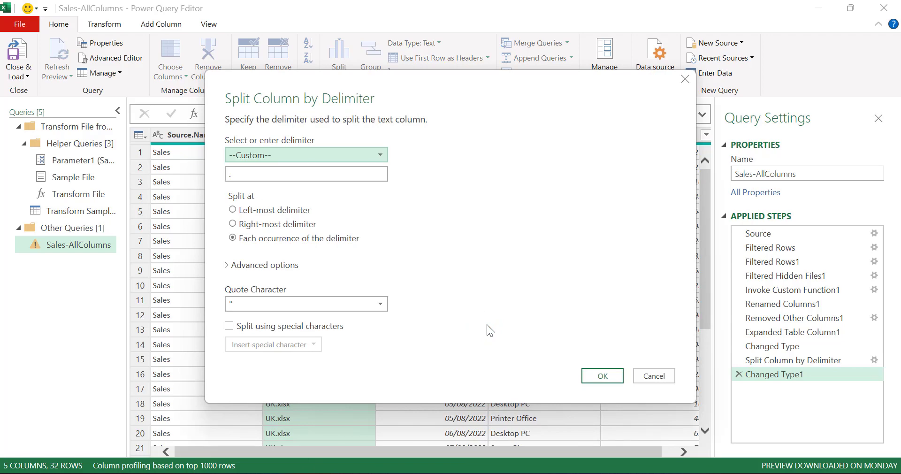
left_click(292, 224)
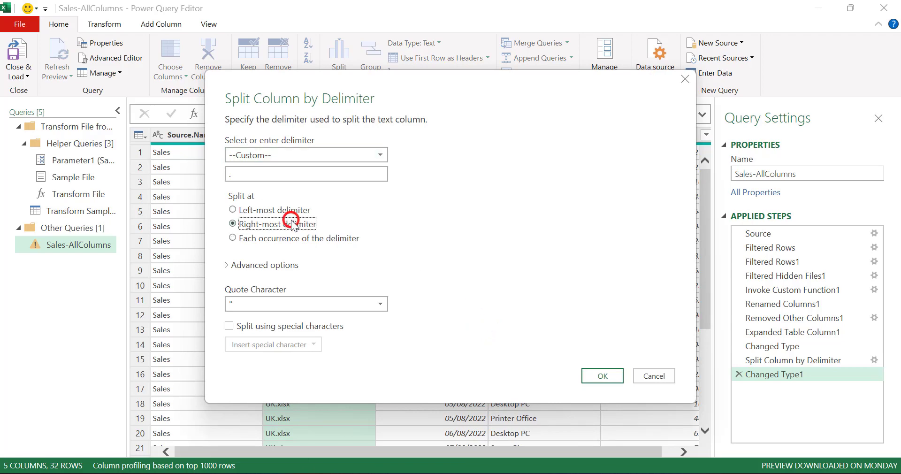
left_click(585, 374)
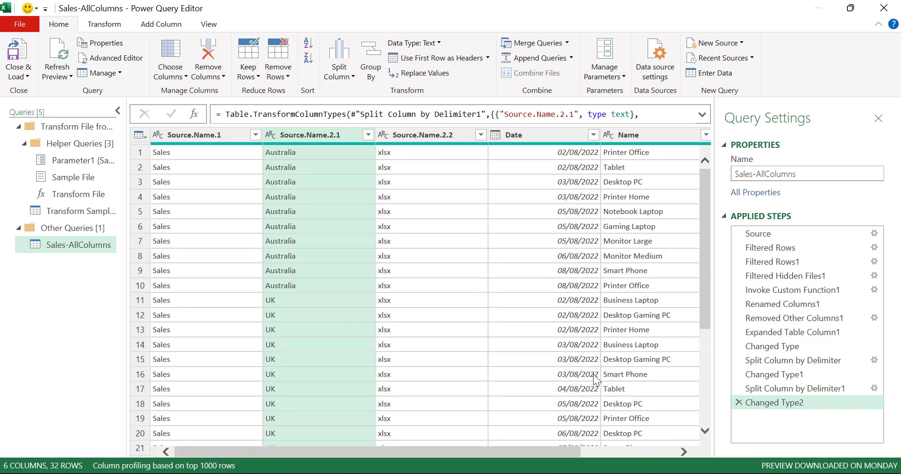
Rename the Source.Name.2.1 column as Country
right_click(316, 136)
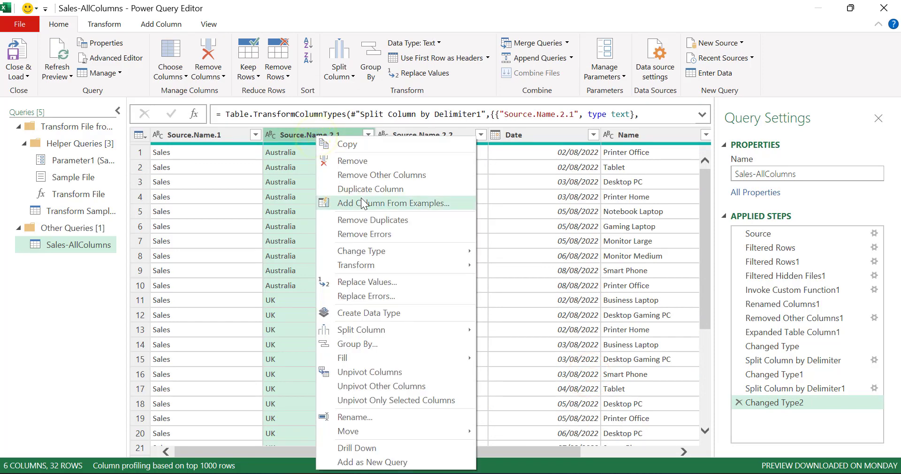
left_click(416, 416)
type("Country")
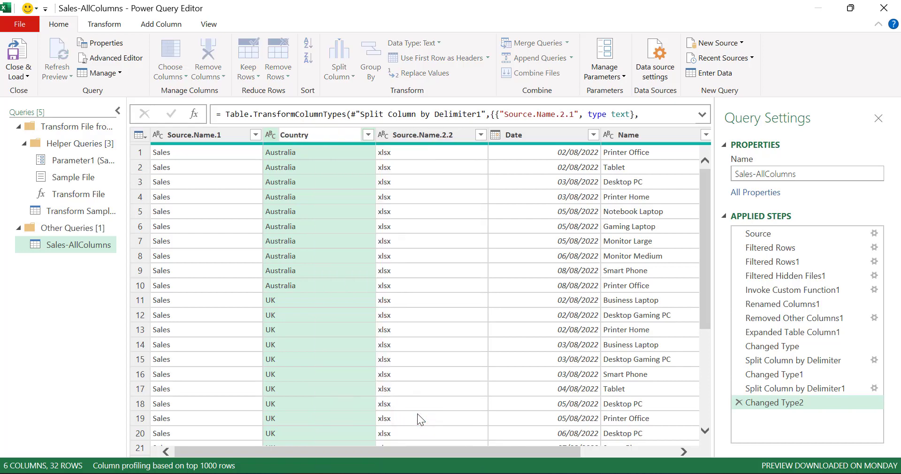
key("Return")
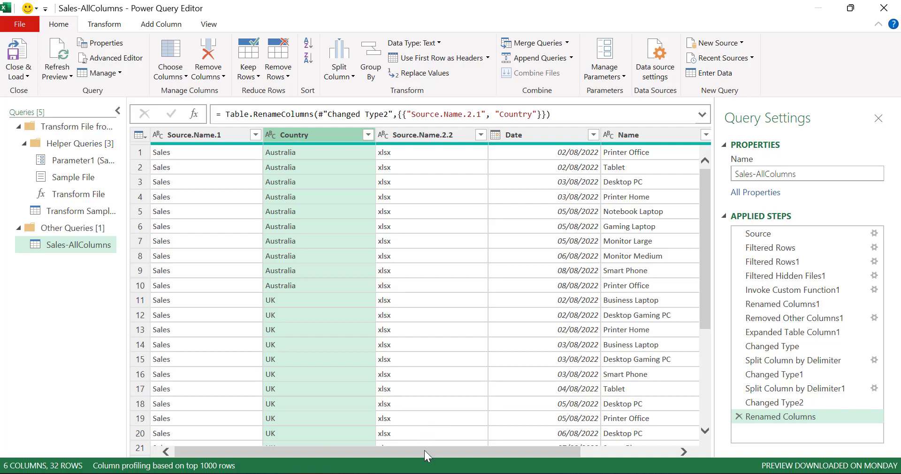
Keep only the Country, Date, Name and Sales columns by removing all other columns from the query
scroll(424, 449, "right", 3)
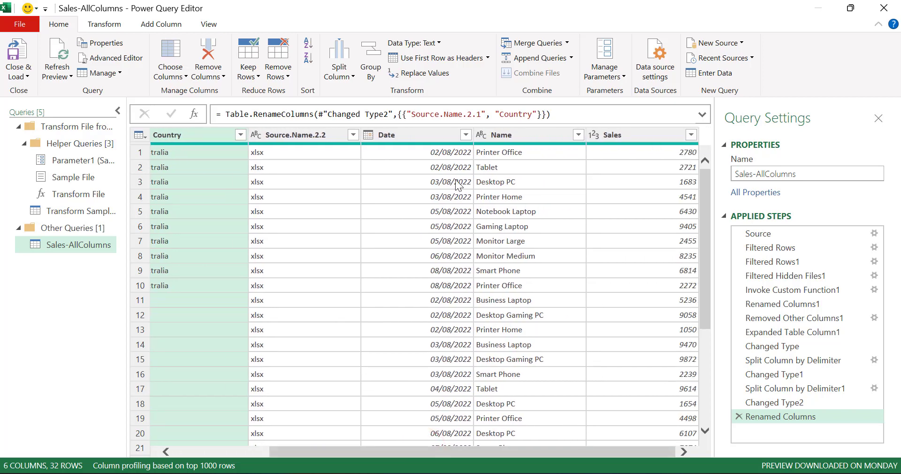
left_click(428, 135, "ctrl")
left_click(509, 133, "ctrl")
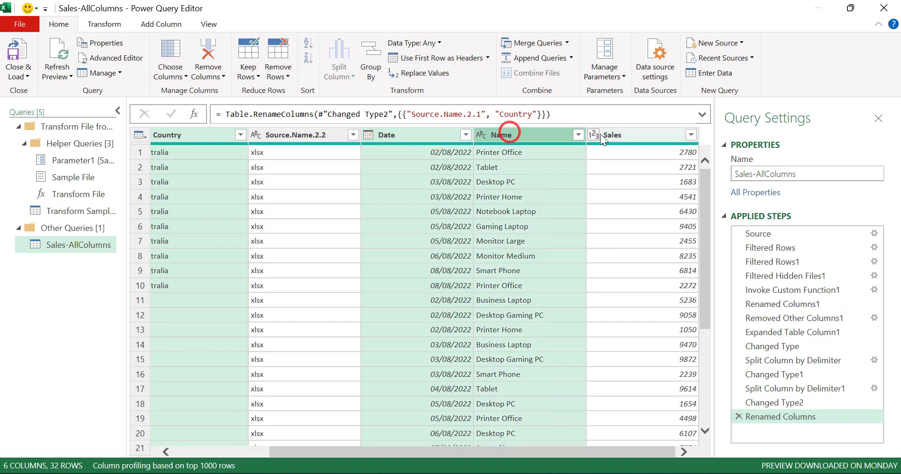
left_click(635, 133, "ctrl")
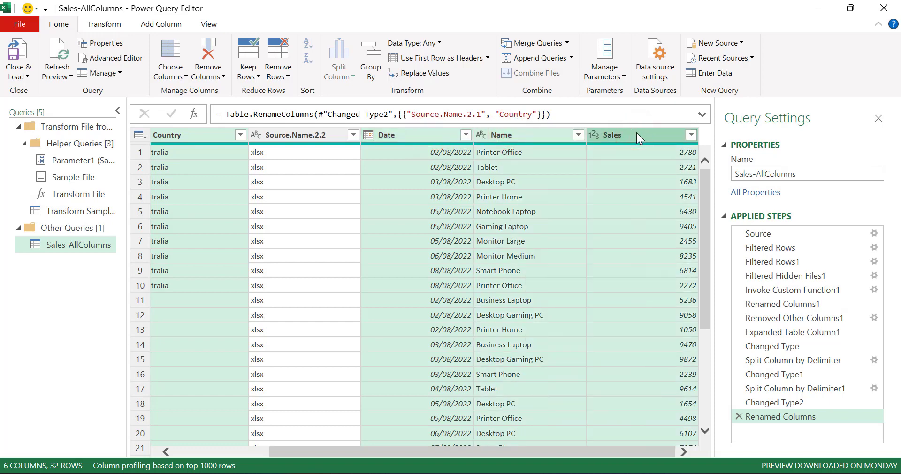
right_click(636, 133)
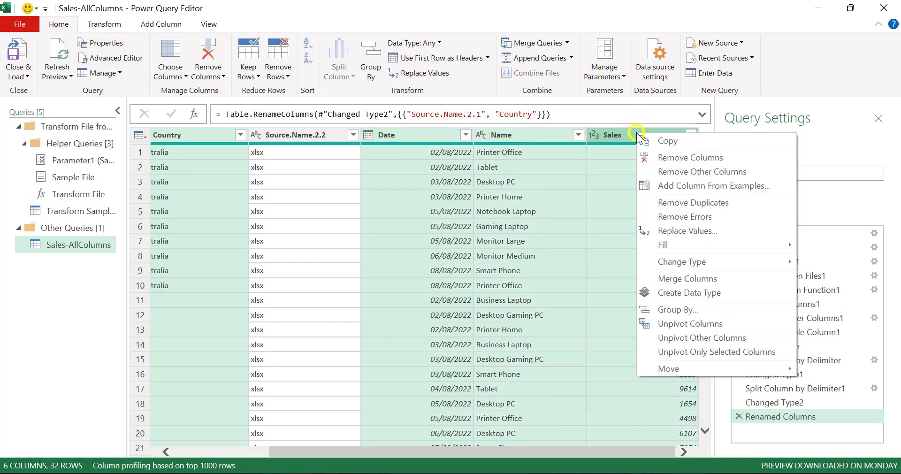
left_click(658, 172)
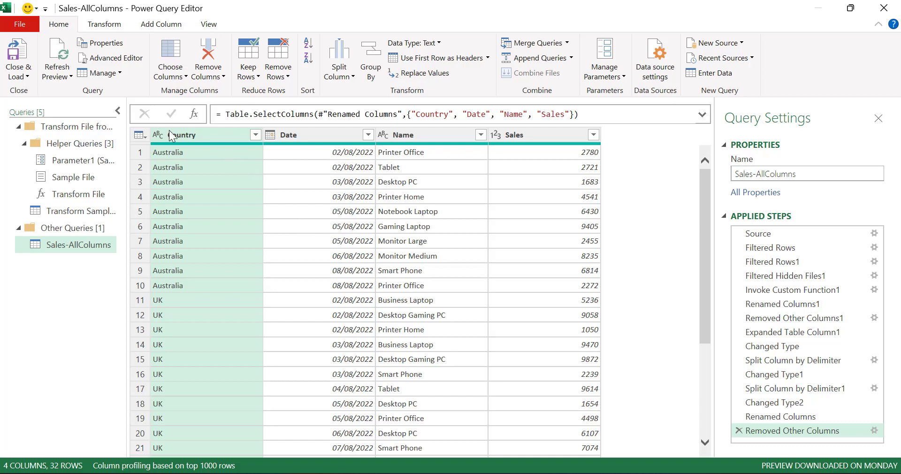
Review the query's M code in the Advanced Editor and load the updated query to the worksheet
left_click(123, 61)
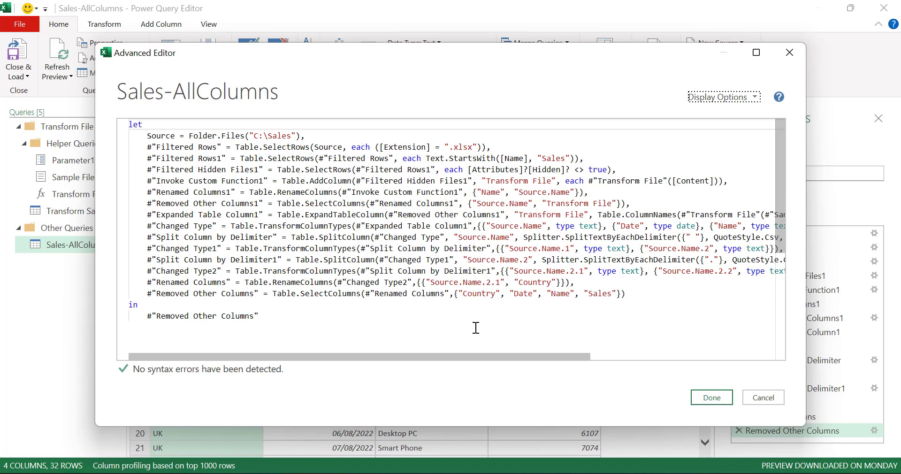
left_click(714, 397)
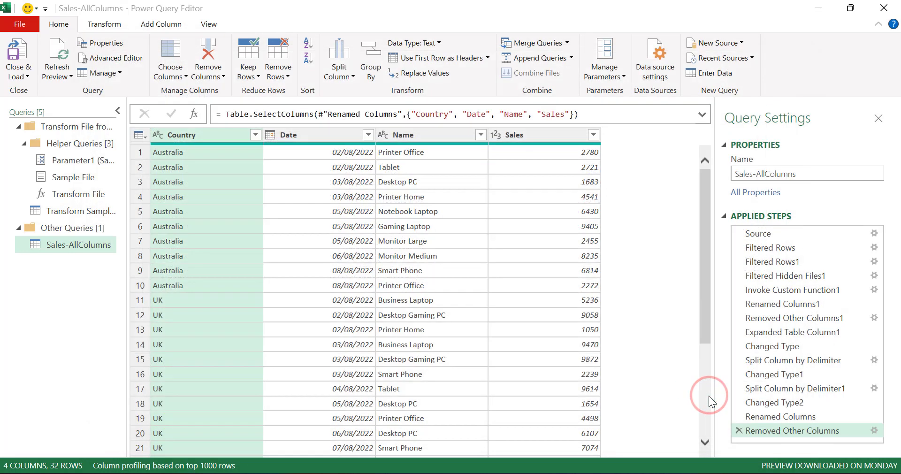
left_click(21, 58)
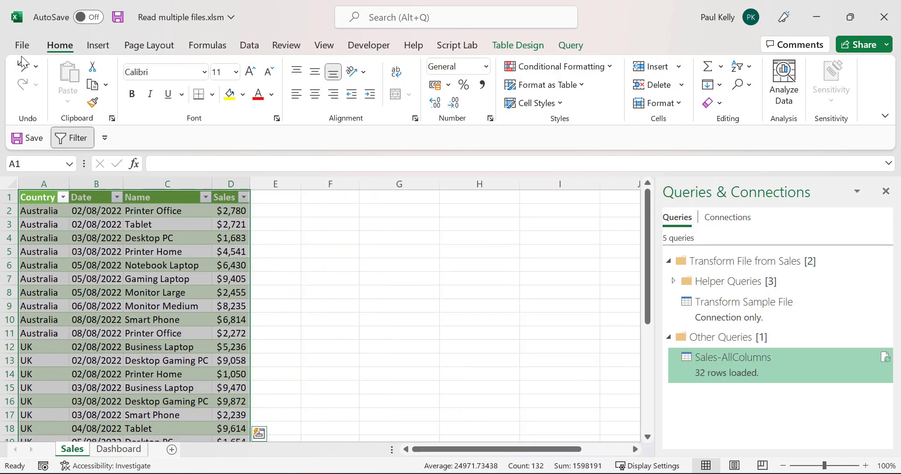
left_click(305, 247)
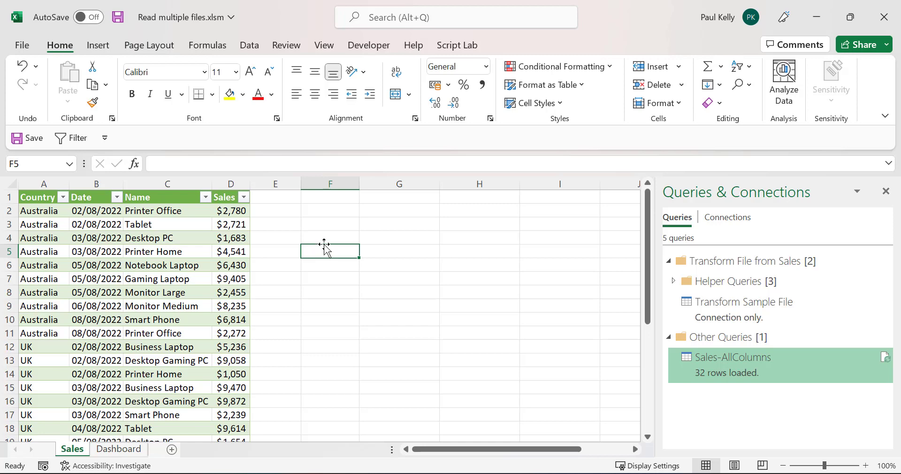
Reopen Sales-AllColumns, exclude the Name column in the Removed Other Columns step's settings, and load the result to the worksheet
right_click(717, 366)
left_click(755, 252)
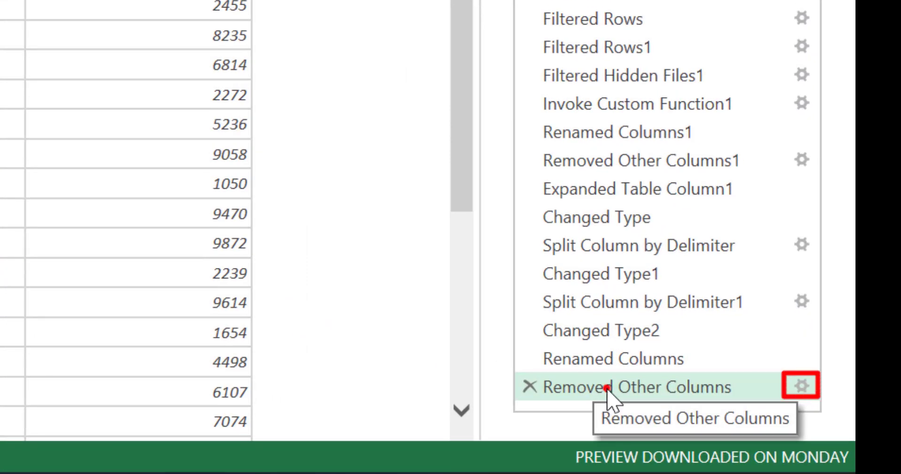
left_click(606, 388)
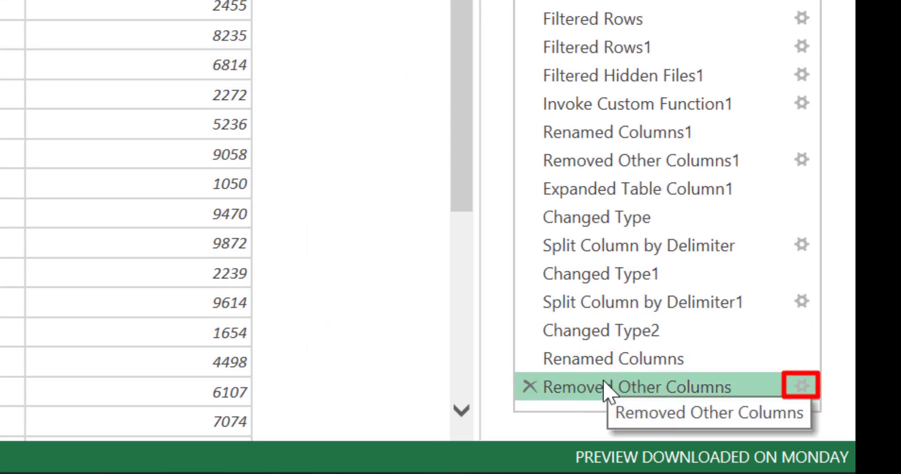
left_click(801, 385)
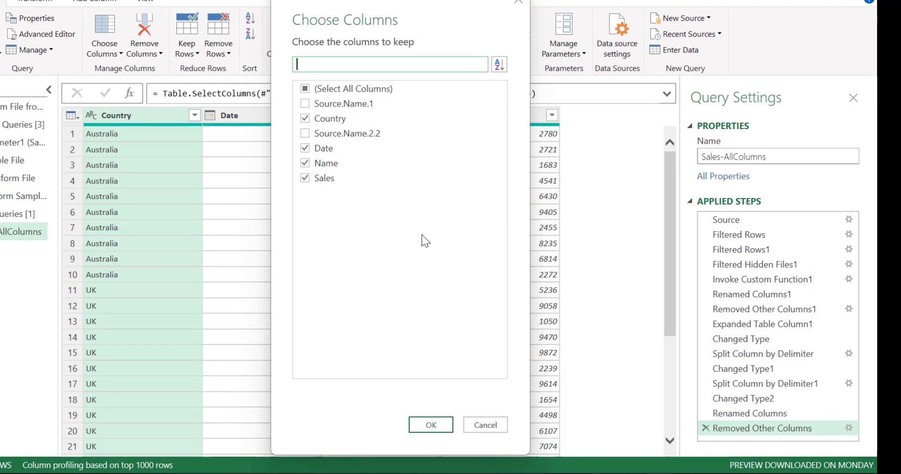
left_click(305, 163)
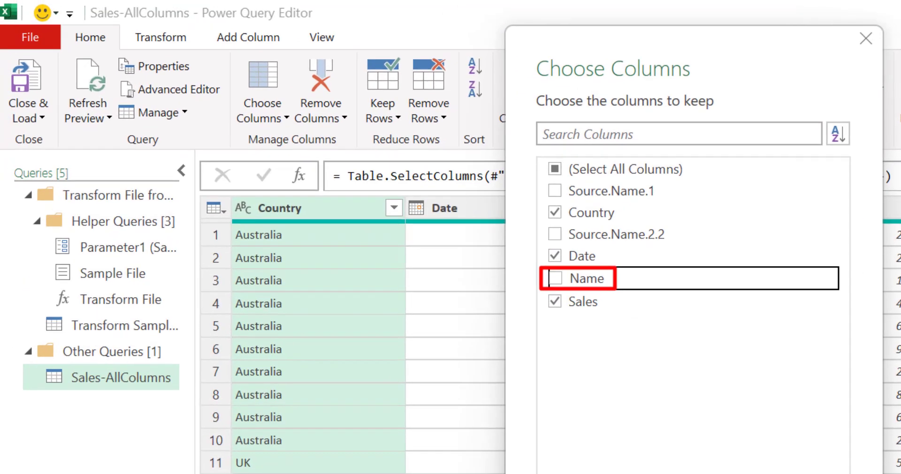
left_click(563, 473)
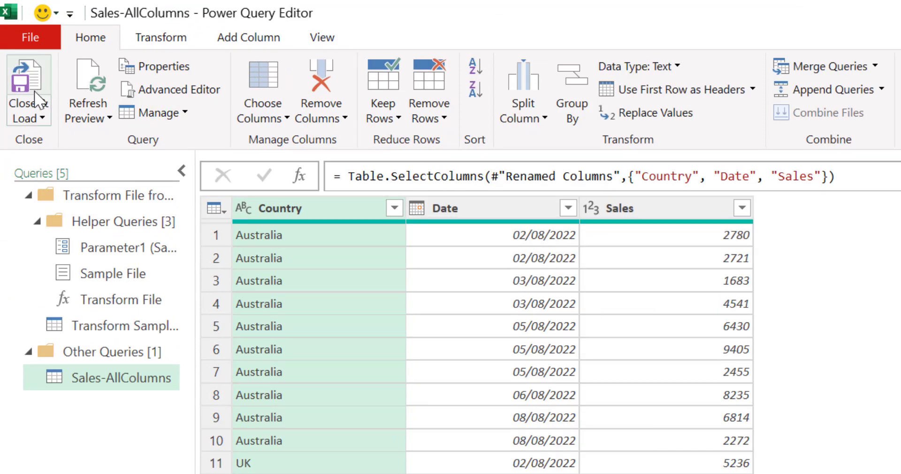
left_click(28, 80)
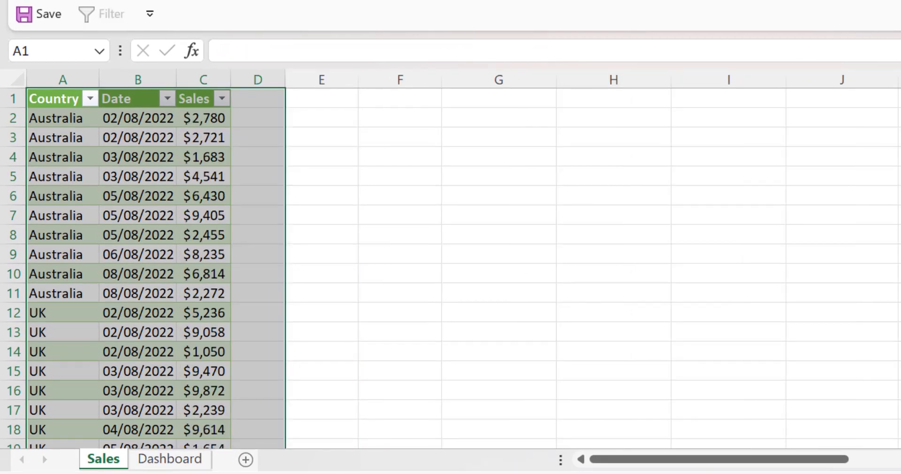
left_click(372, 257)
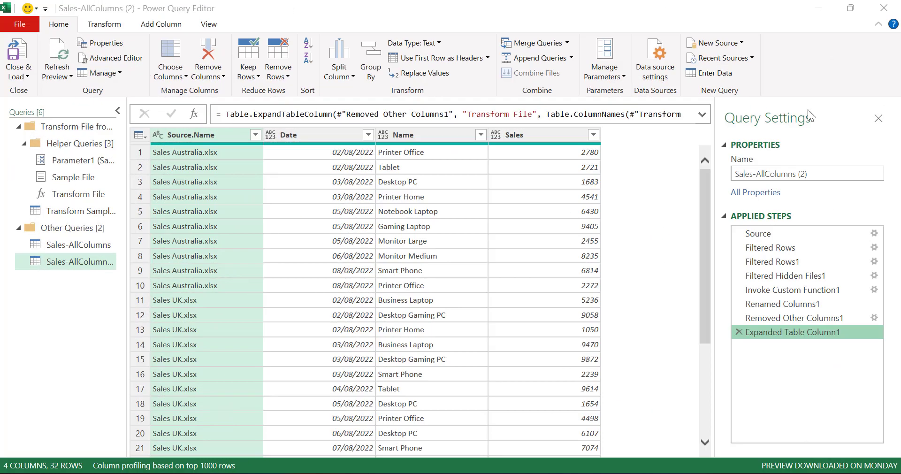
Exclude Source.Name in the Removed Other Columns1 step of Sales-AllColumns (2) and return to the Expanded Table Column1 step
left_click(280, 249)
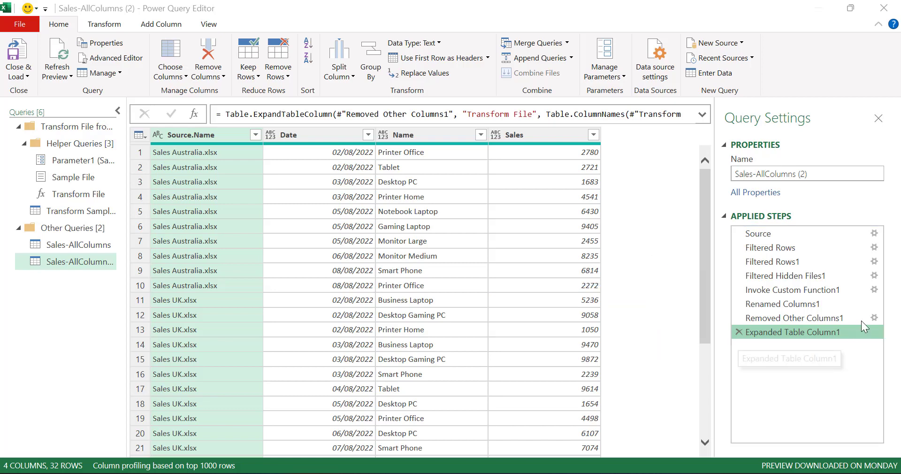
left_click(873, 318)
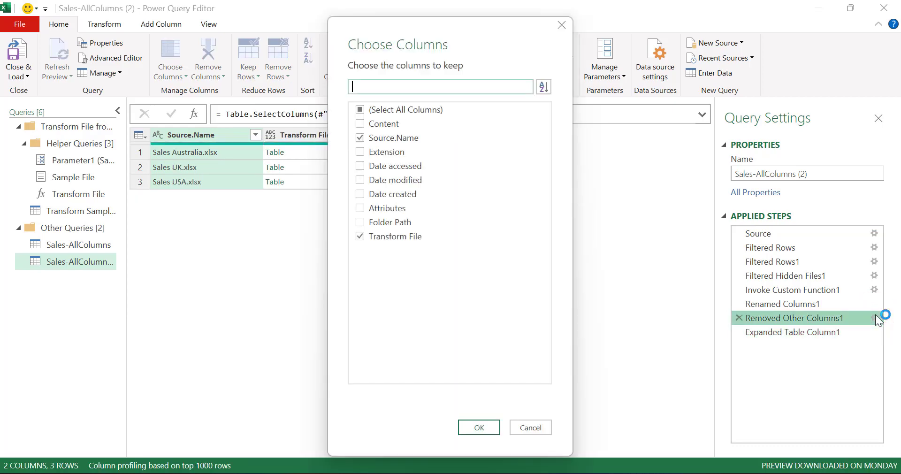
left_click(361, 138)
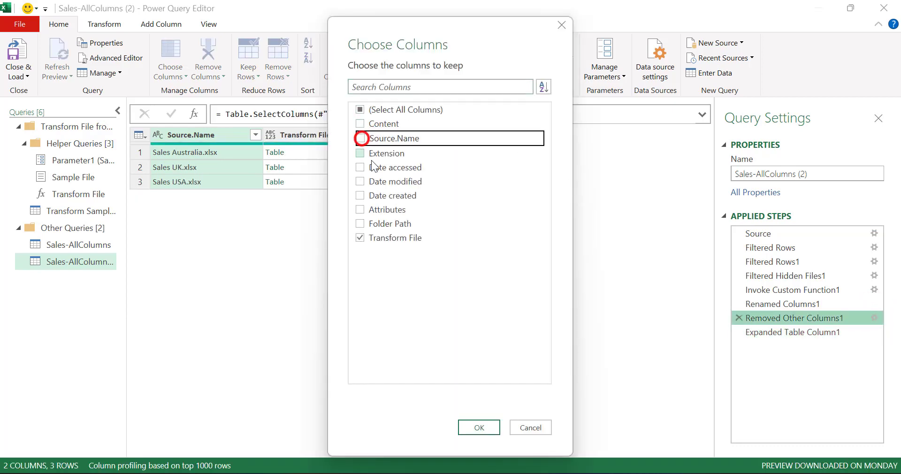
left_click(477, 426)
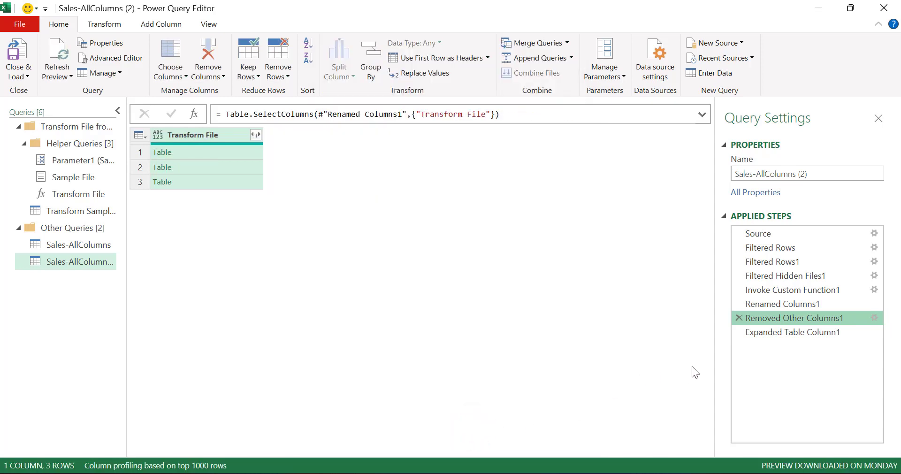
left_click(798, 333)
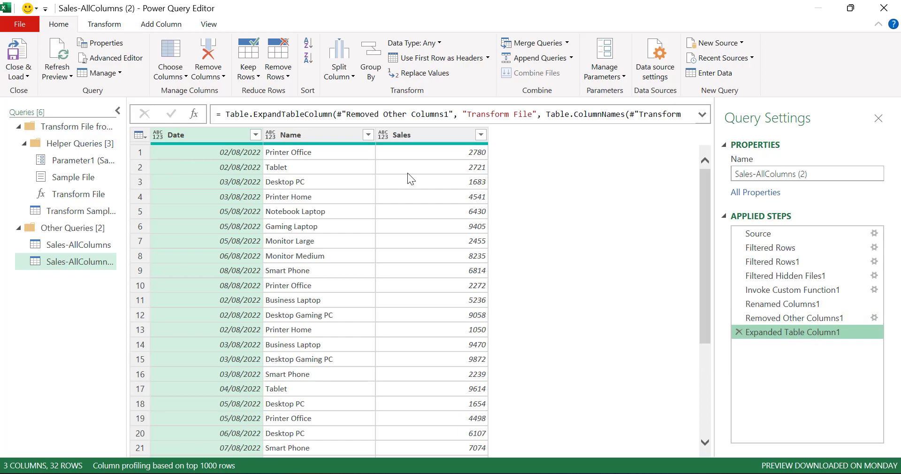
Group the rows by Name with a new column Total that sums the Sales column
left_click(328, 133)
right_click(327, 134)
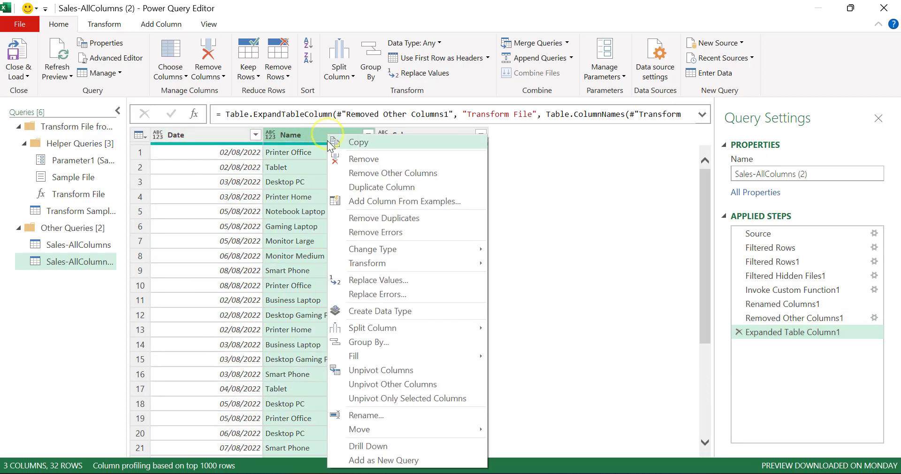
left_click(388, 339)
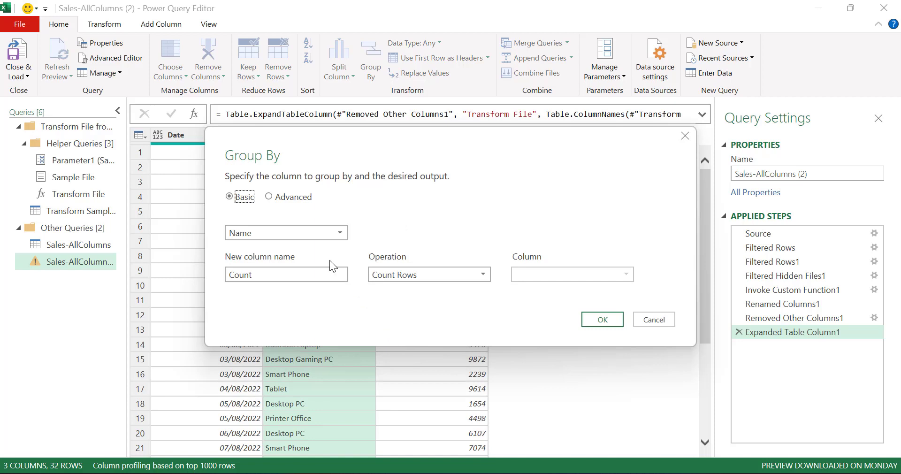
double_click(292, 275)
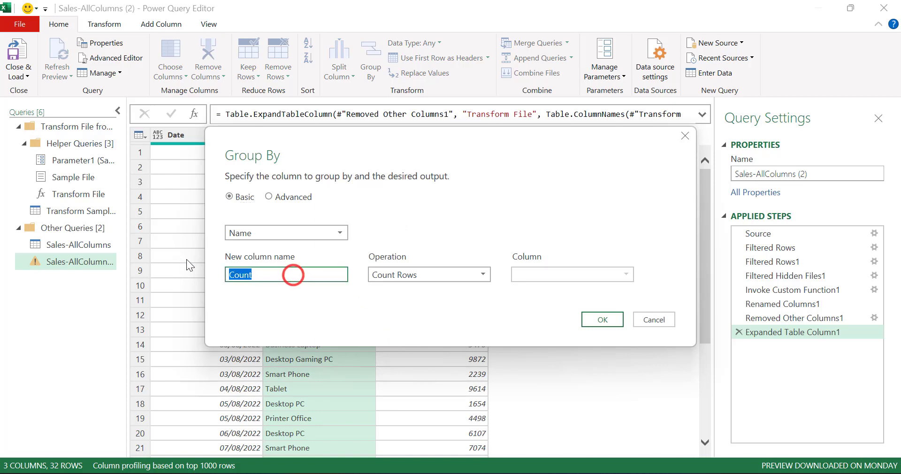
type("Total")
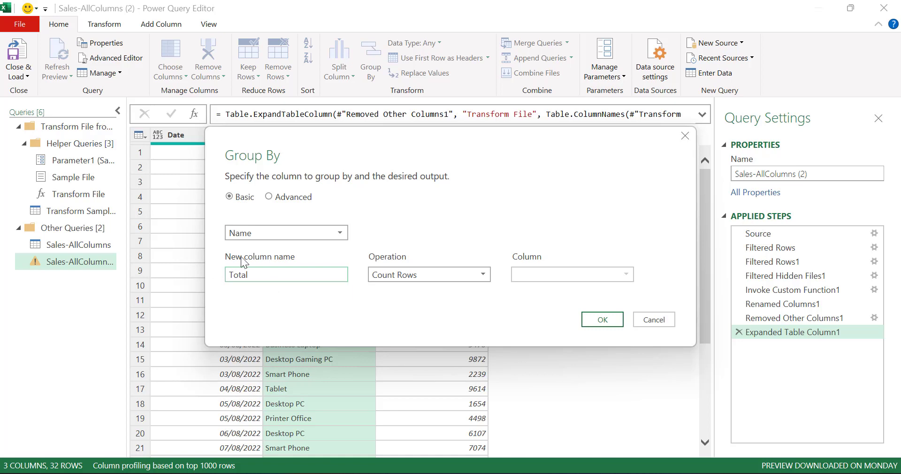
left_click(381, 275)
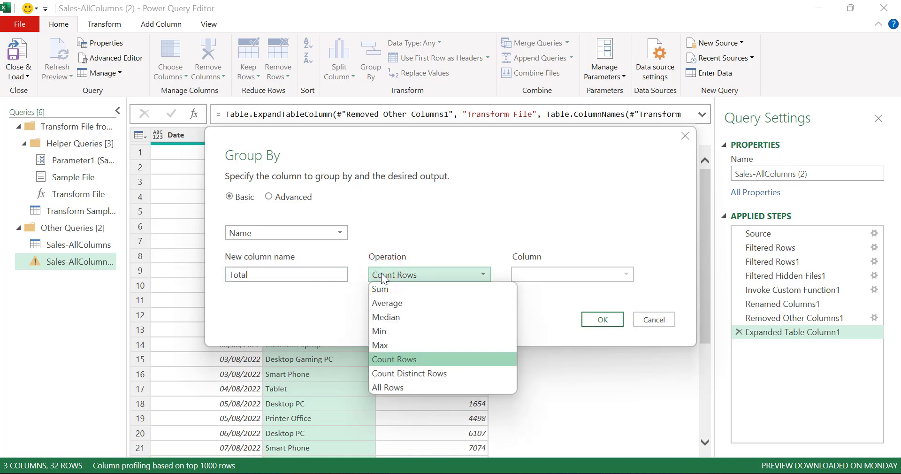
left_click(401, 288)
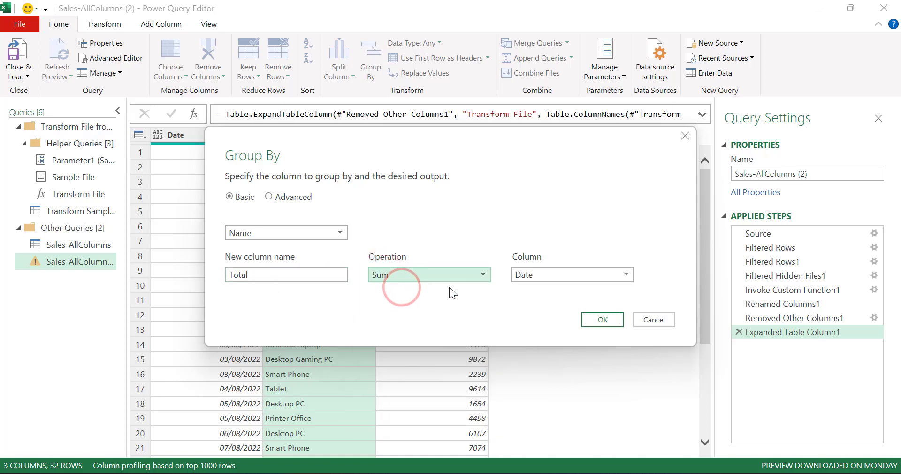
left_click(531, 273)
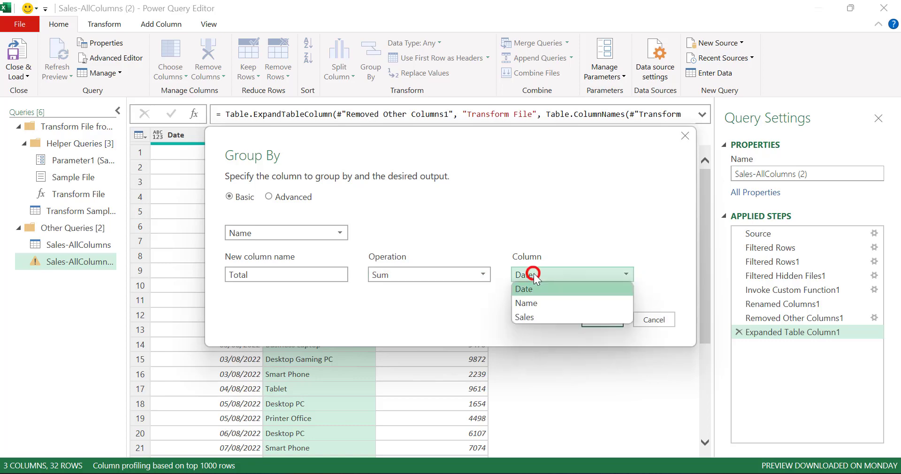
left_click(544, 315)
left_click(601, 320)
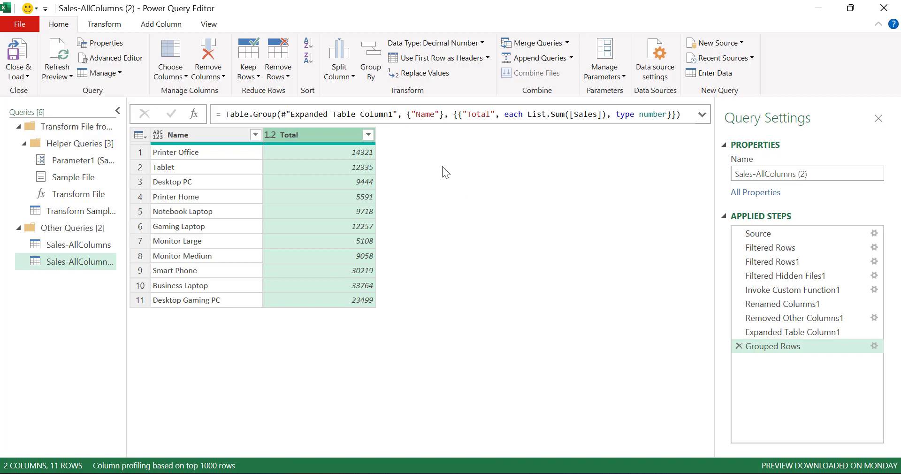
Sort the grouped rows by Total in descending order and load the query to the worksheet
left_click(369, 135)
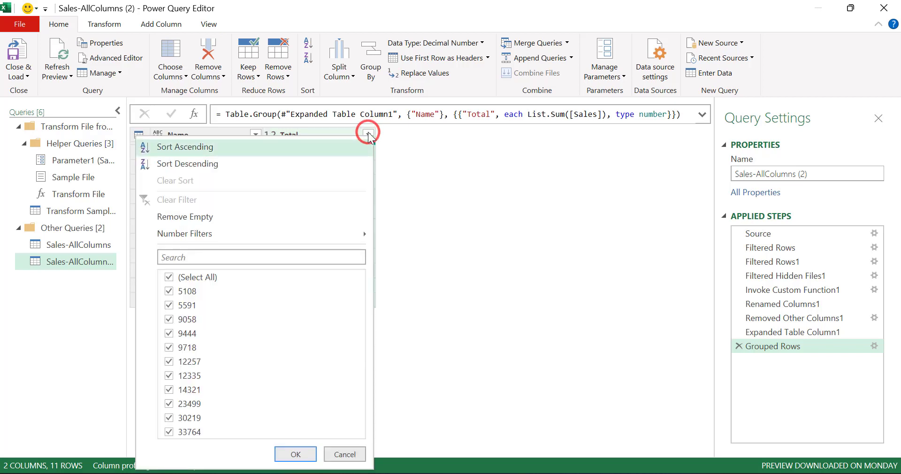
left_click(351, 164)
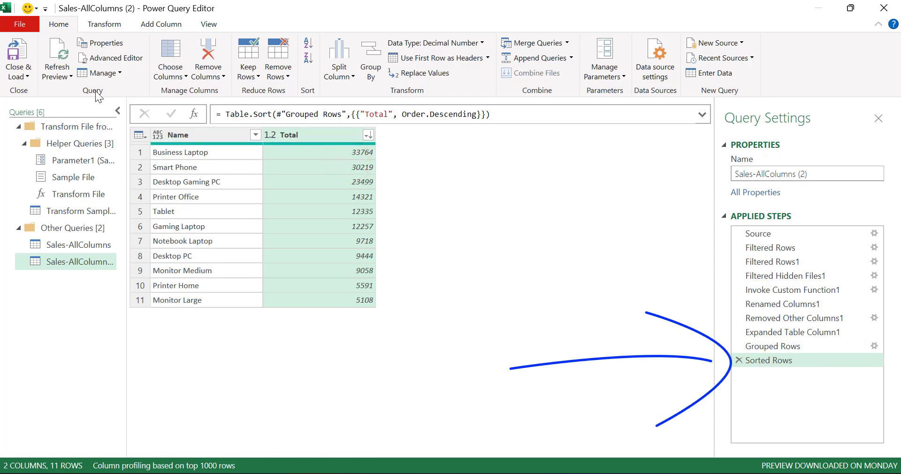
left_click(19, 54)
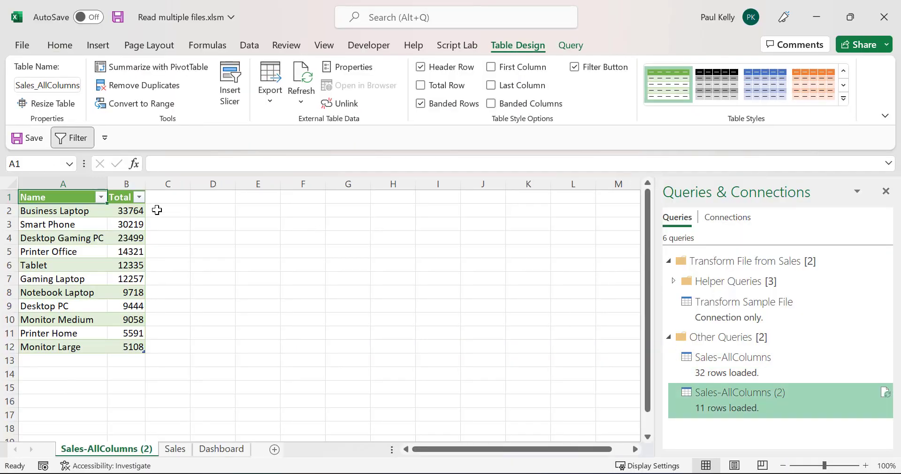
Apply an accounting currency format to the Total values in B2:B12
left_click_drag(136, 210, 129, 348)
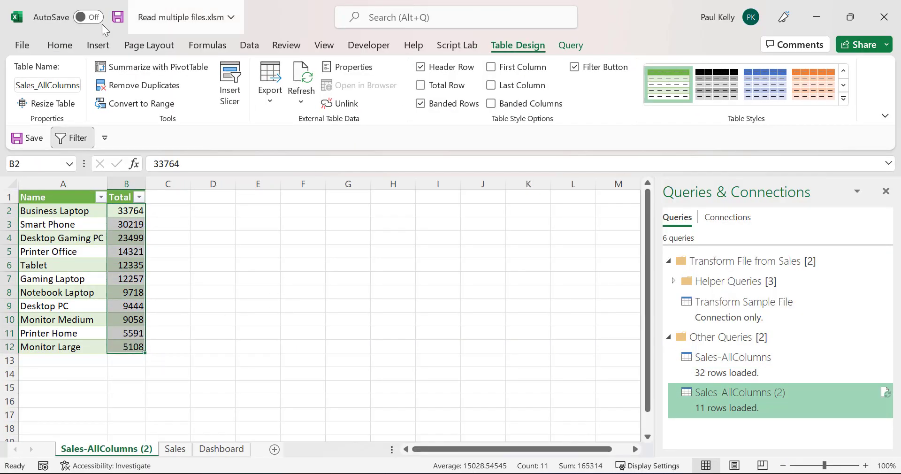
left_click(59, 45)
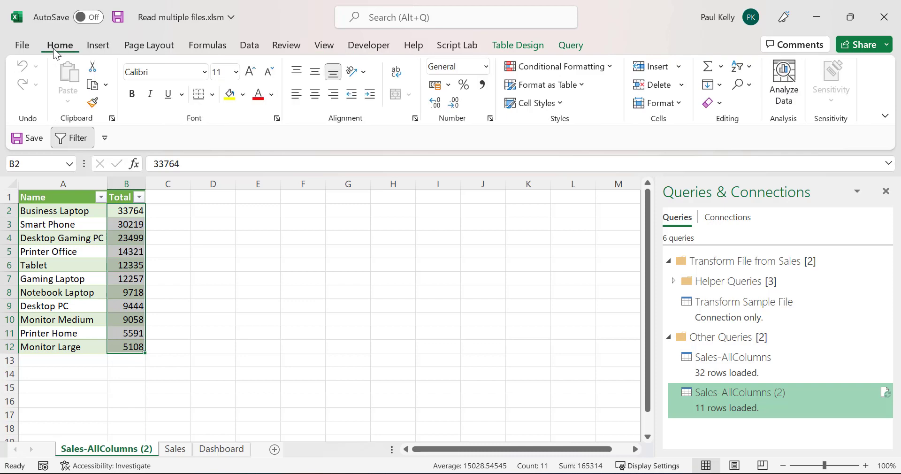
left_click(448, 85)
left_click(462, 125)
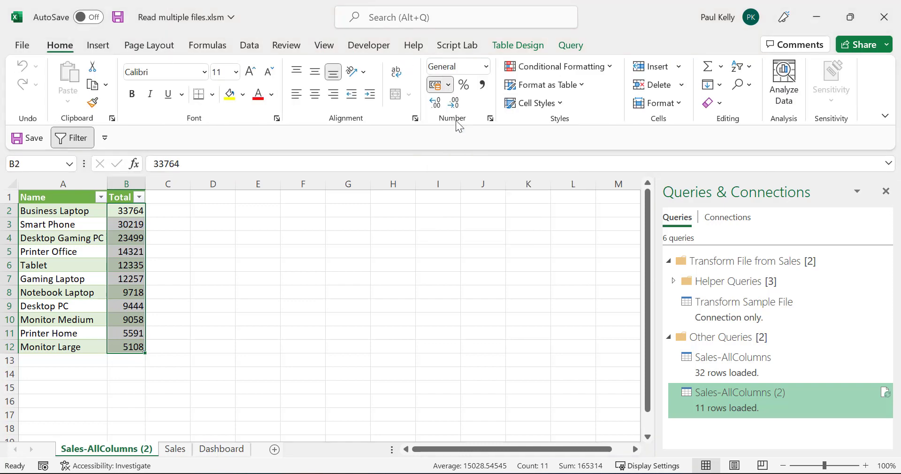
left_click(270, 241)
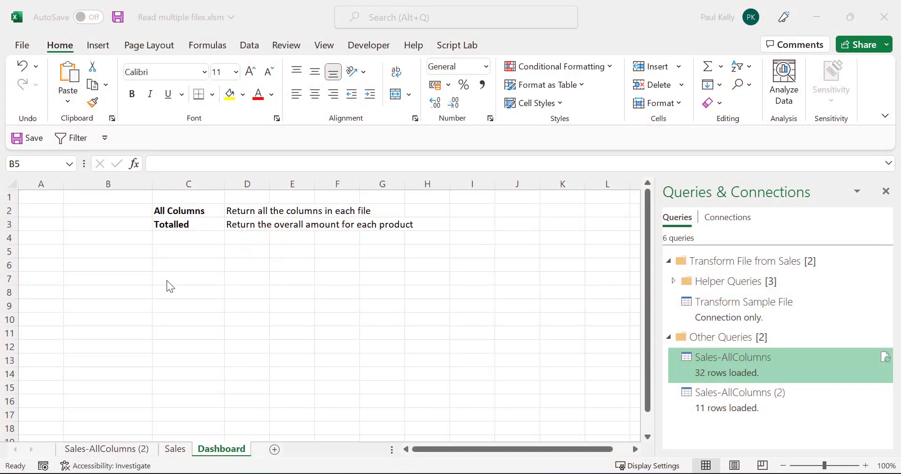
Refresh all the workbook's queries, and refresh the Sales-AllColumns query individually
left_click(249, 44)
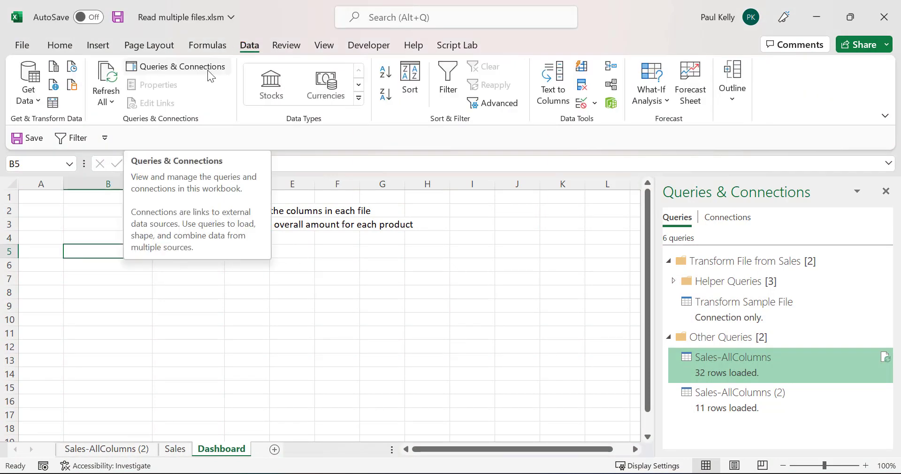
left_click(106, 82)
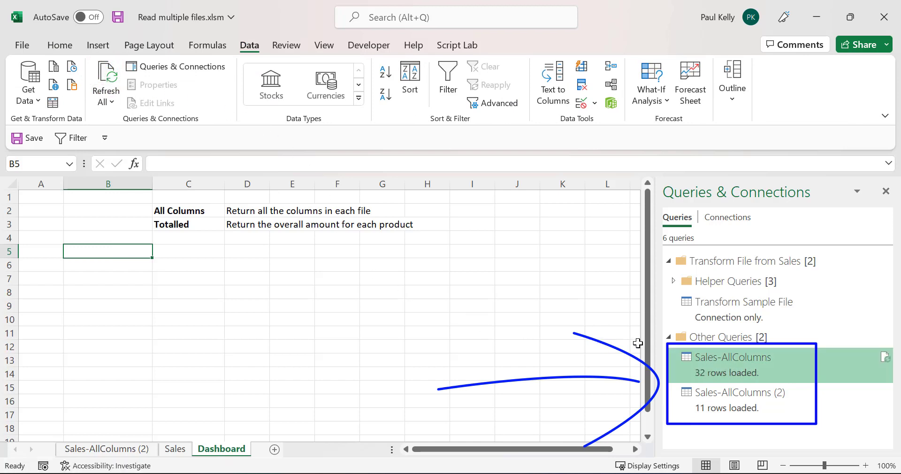
right_click(717, 371)
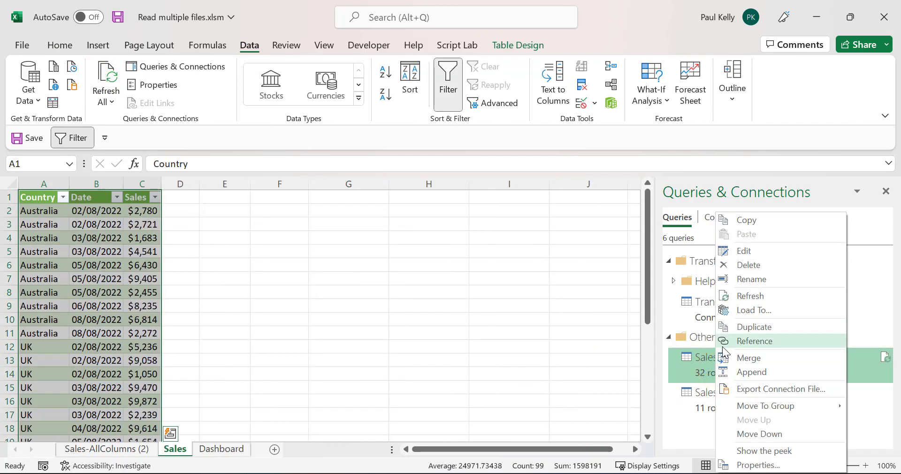
left_click(749, 300)
mouse_move(751, 301)
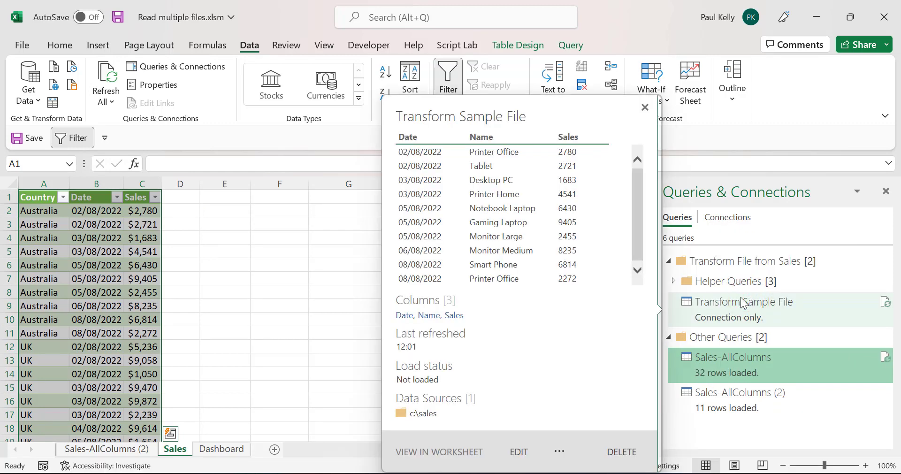
left_click(288, 277)
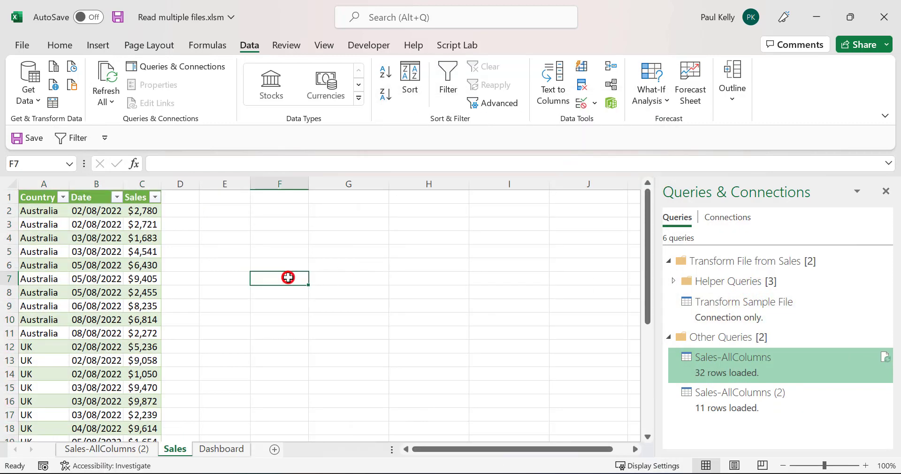
Insert a form control button over cells B2:B3 on the Dashboard sheet without assigning a macro
left_click(221, 450)
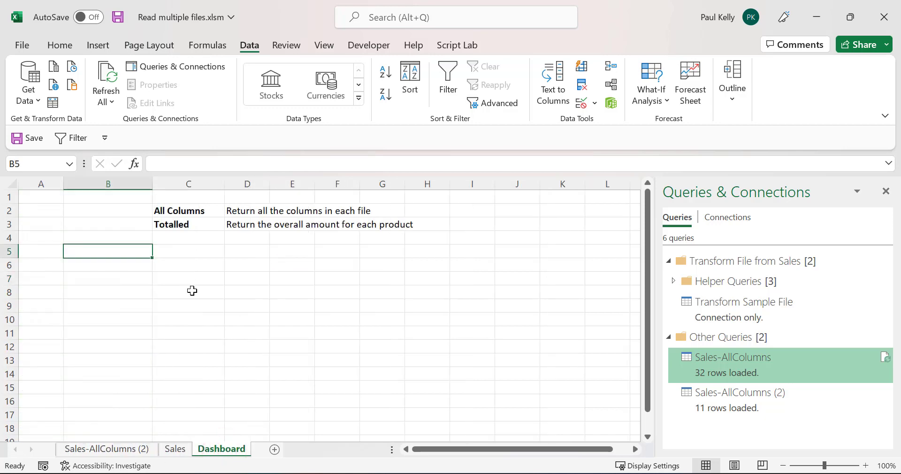
left_click(366, 45)
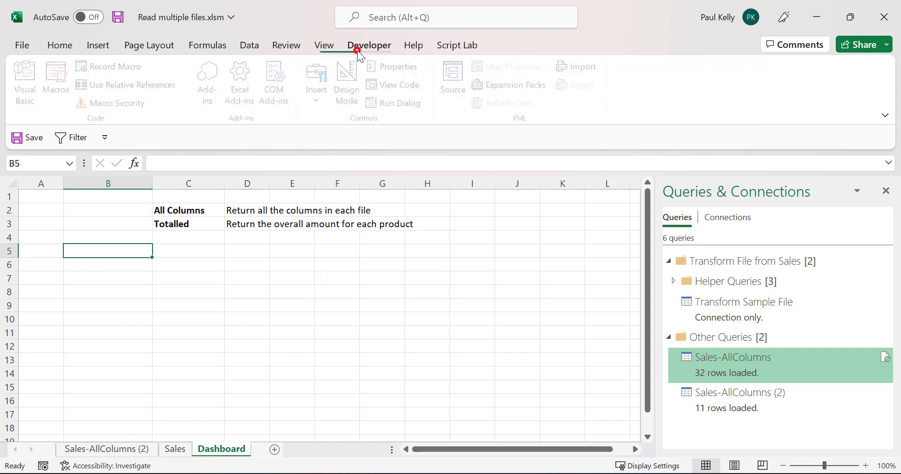
left_click(323, 103)
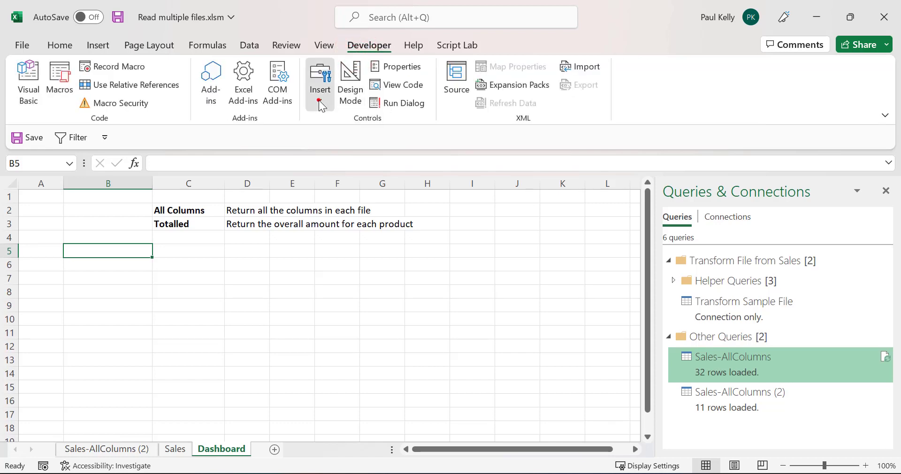
left_click(314, 139)
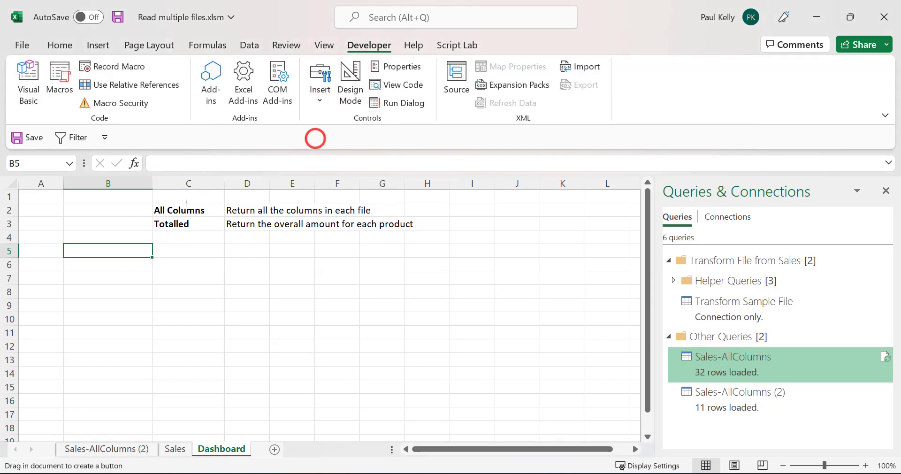
left_click_drag(65, 213, 141, 229)
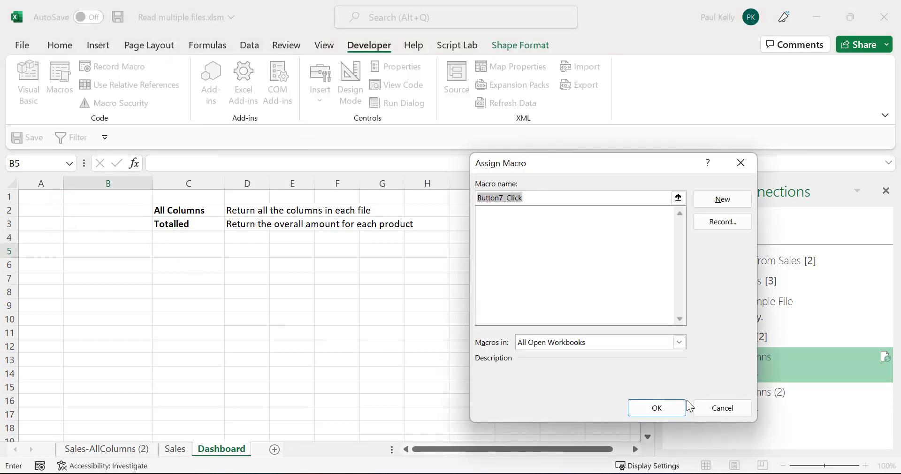
left_click(712, 408)
mouse_move(712, 407)
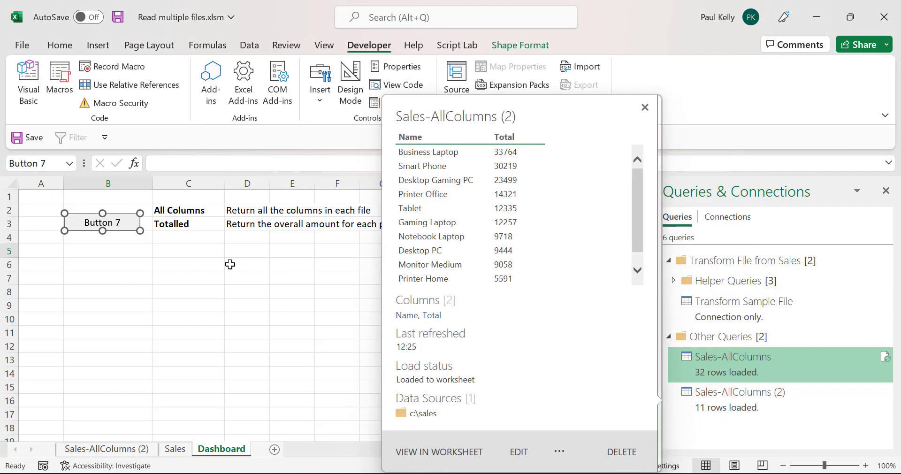
Change the new Dashboard button's label to Sales
left_click(90, 220)
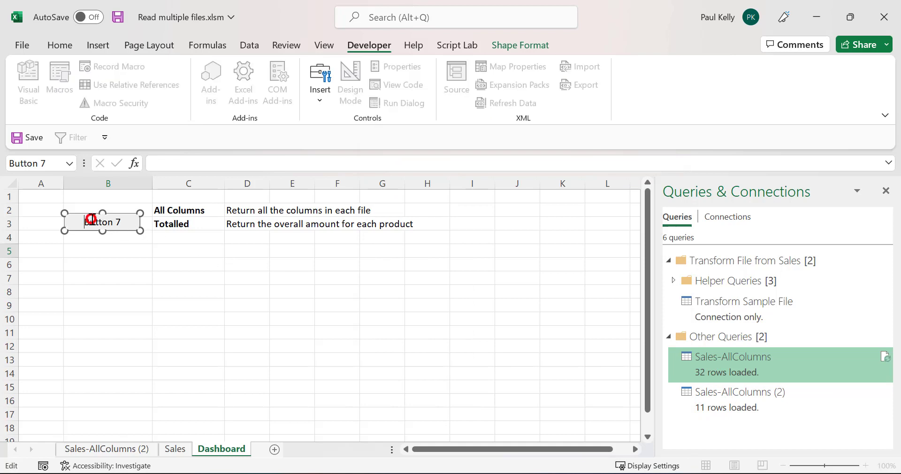
key("ctrl+a")
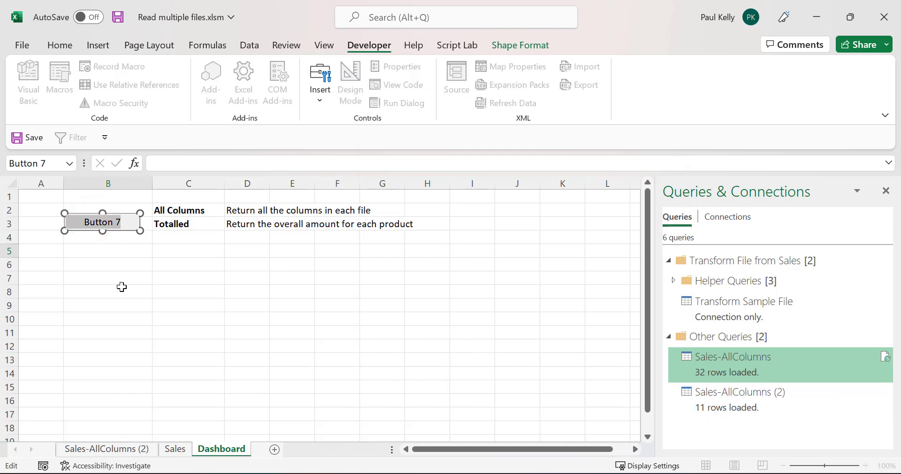
type("Sales")
left_click(121, 287)
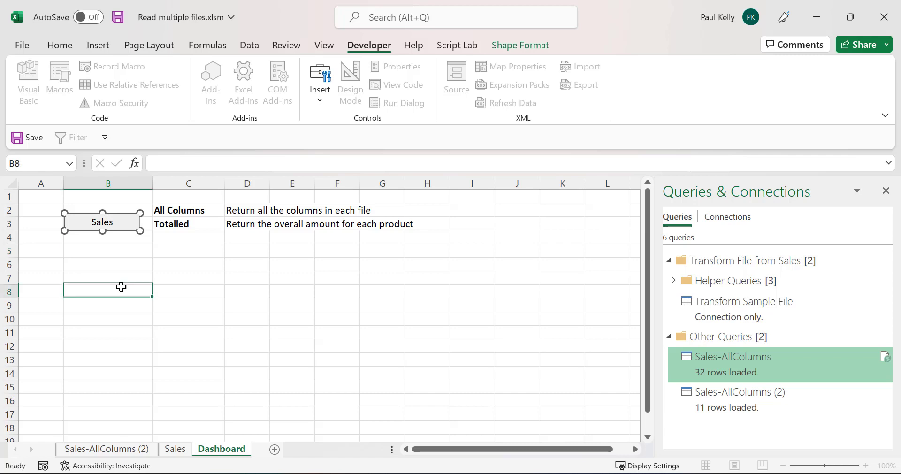
Open the Visual Basic editor, insert a new module in the workbook's project, and name it modClickEvents
key("alt+F11")
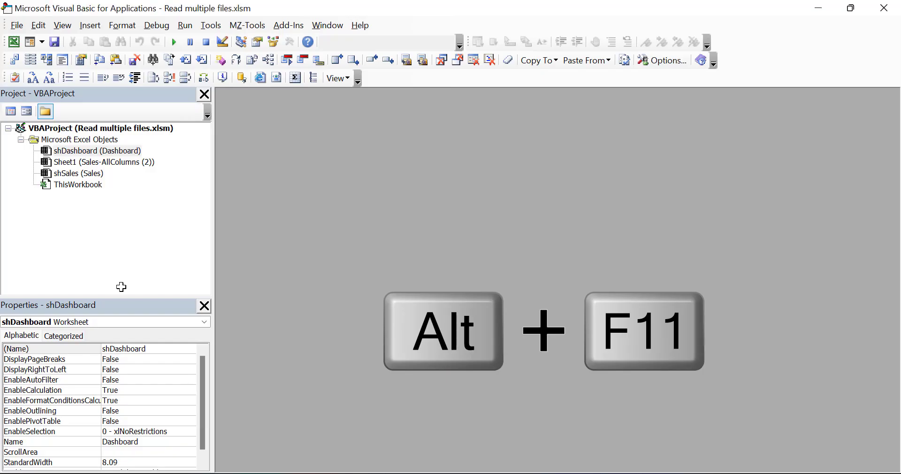
right_click(83, 140)
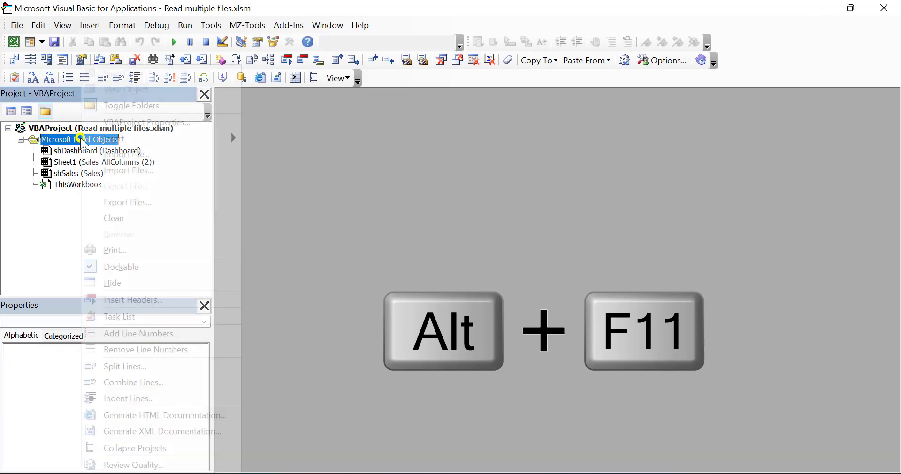
mouse_move(137, 139)
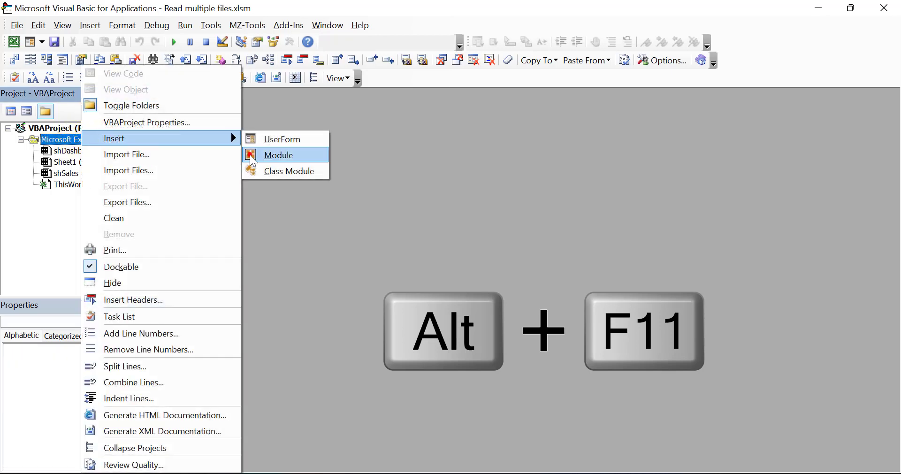
left_click(247, 155)
left_click(94, 347)
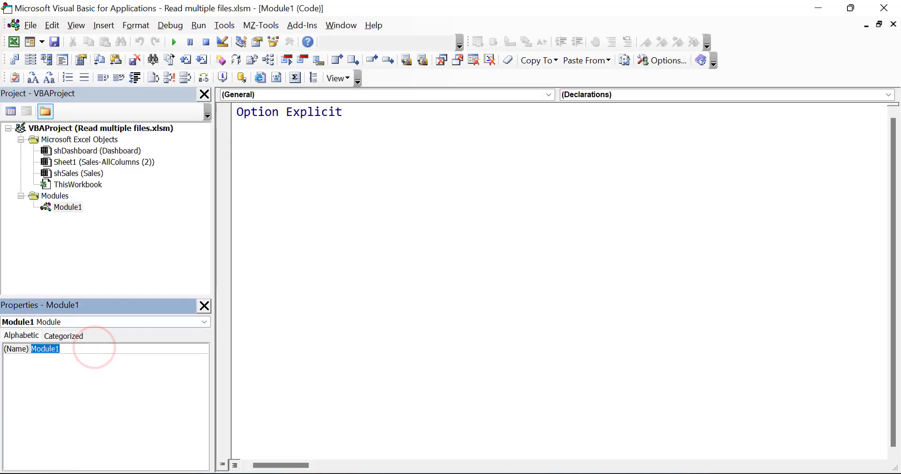
type("modCl")
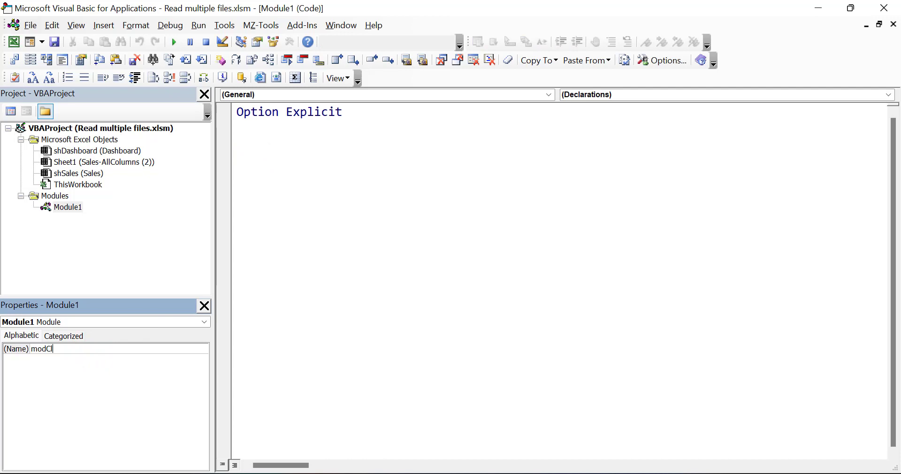
type("ickEvents")
key("Return")
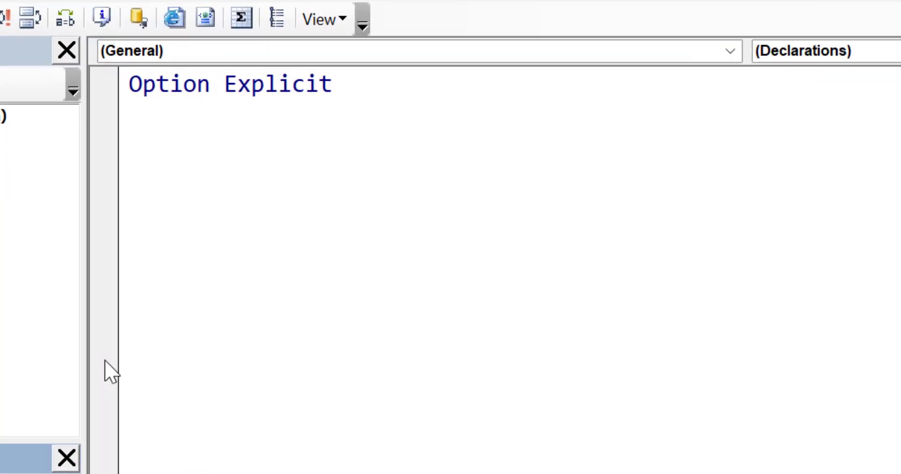
Declare an empty public procedure named Sales_Click in the modClickEvents module
left_click(272, 193)
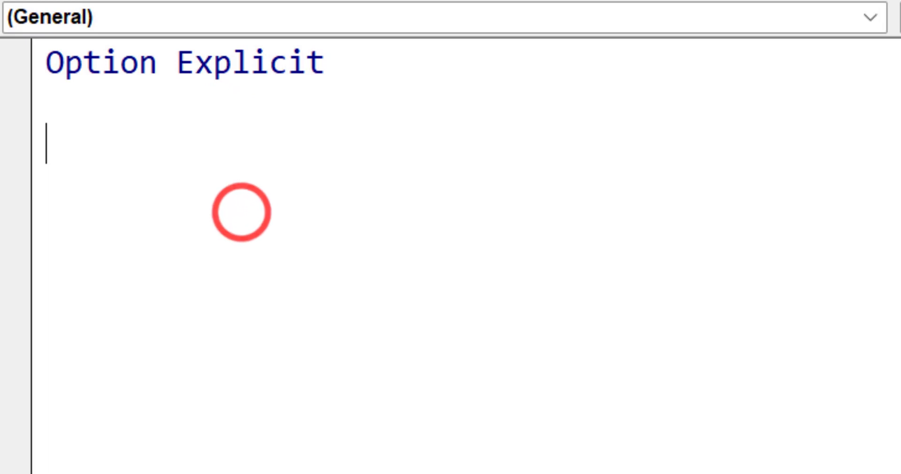
type("public su")
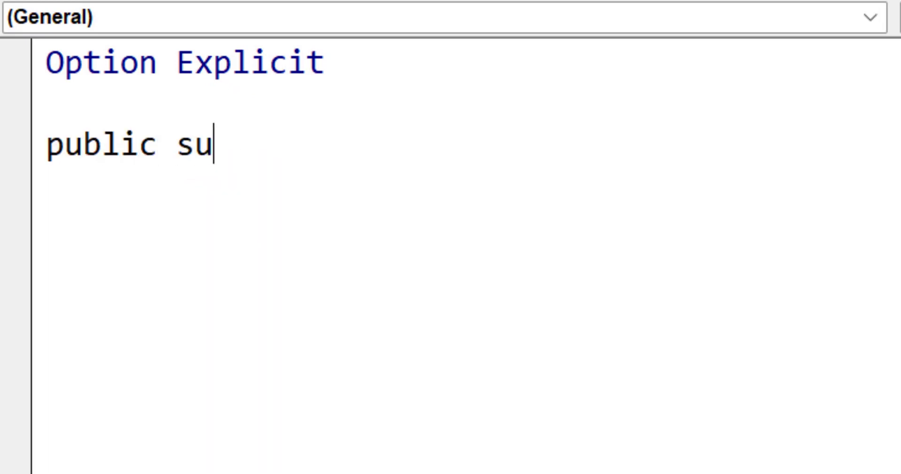
type("b Sales_Click()")
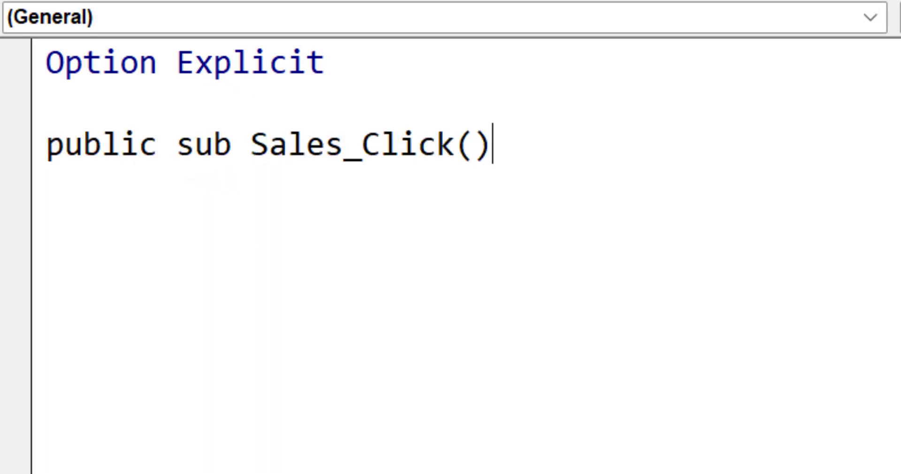
key("Return")
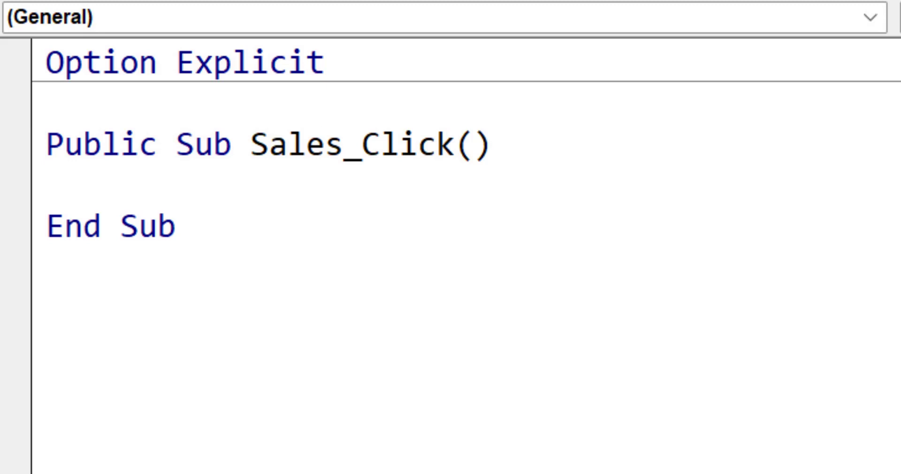
In Sales_Click, write ThisWorkbook.Connections("Query - Sales-AllColumns").Refresh, taking the query name from the workbook's query list
type("thisWorkbook.c")
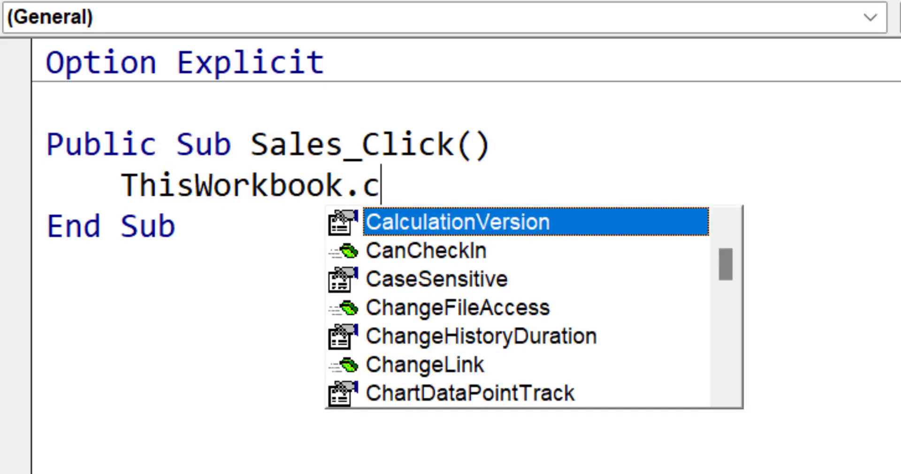
type("onn")
key("Tab")
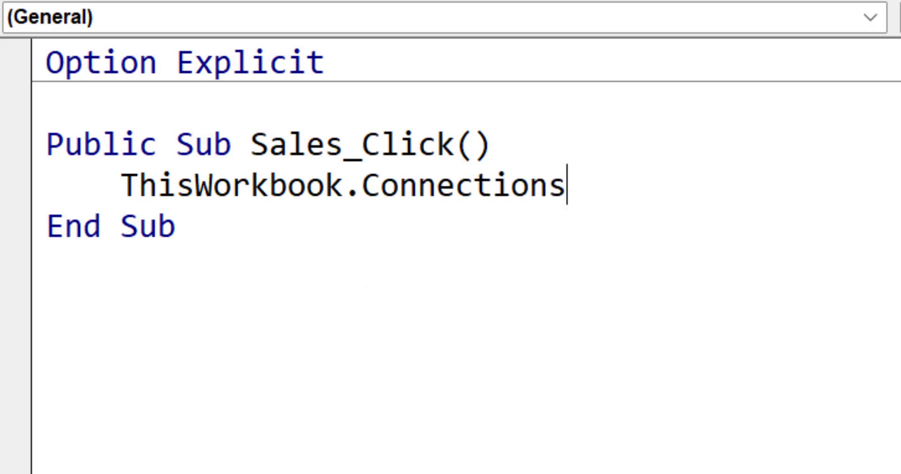
type("(")
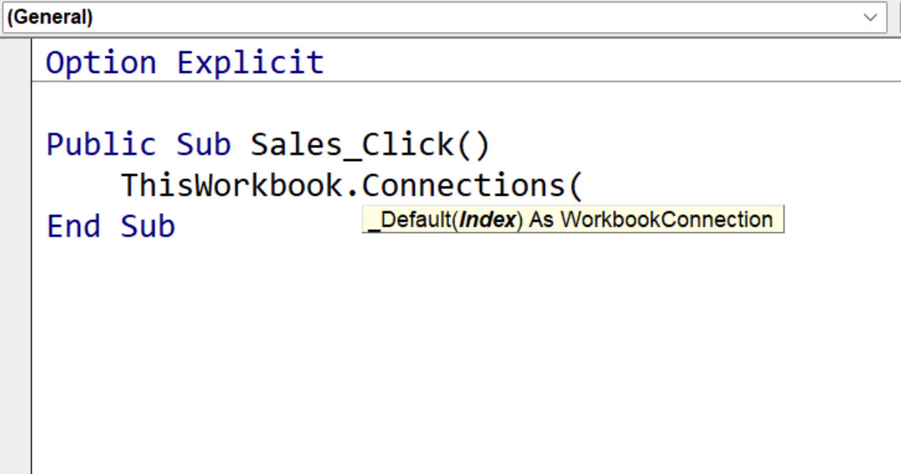
type("\"Query")
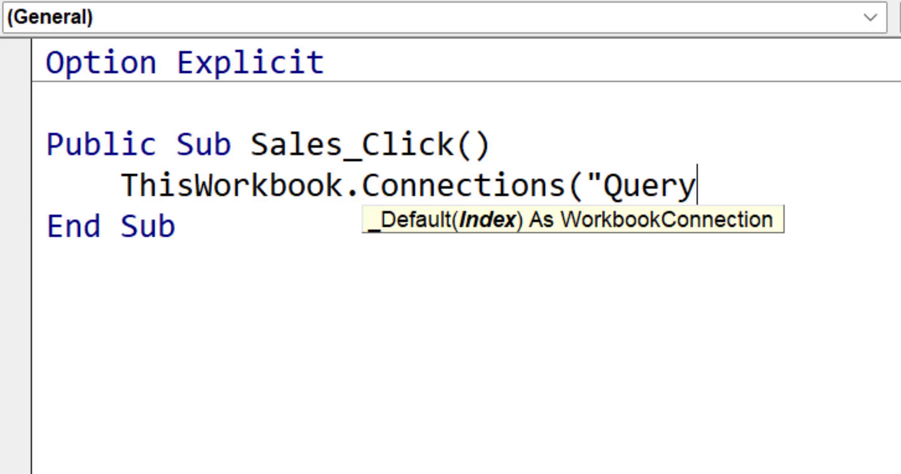
type(" -")
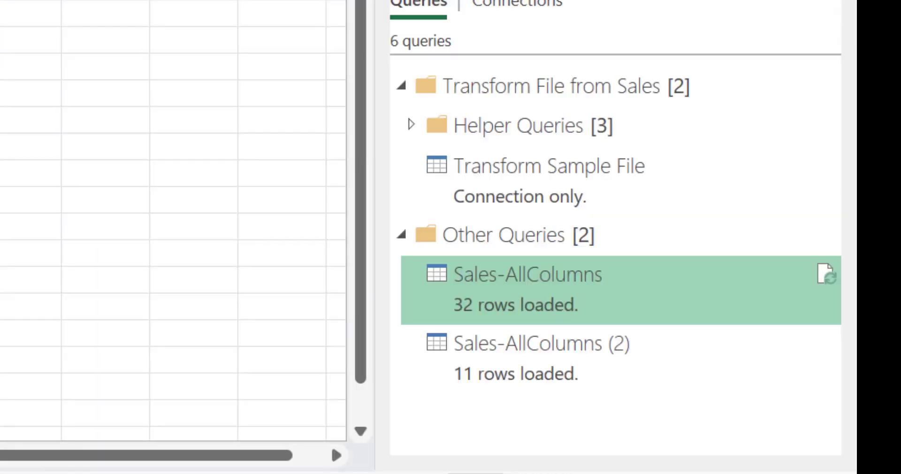
right_click(557, 286)
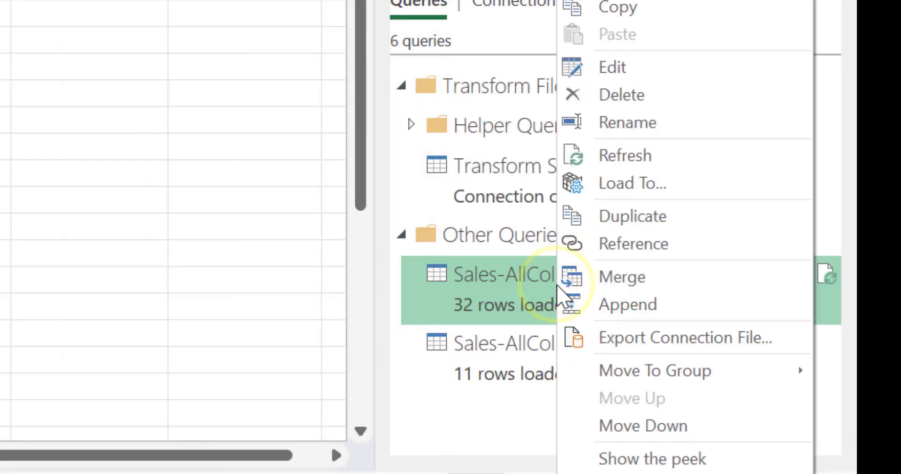
left_click(622, 125)
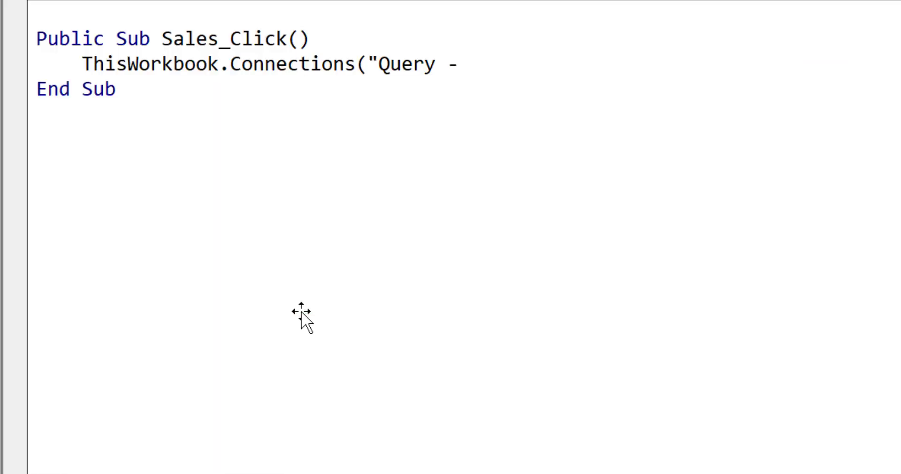
type("Sales-AllColumns")
type("\"")
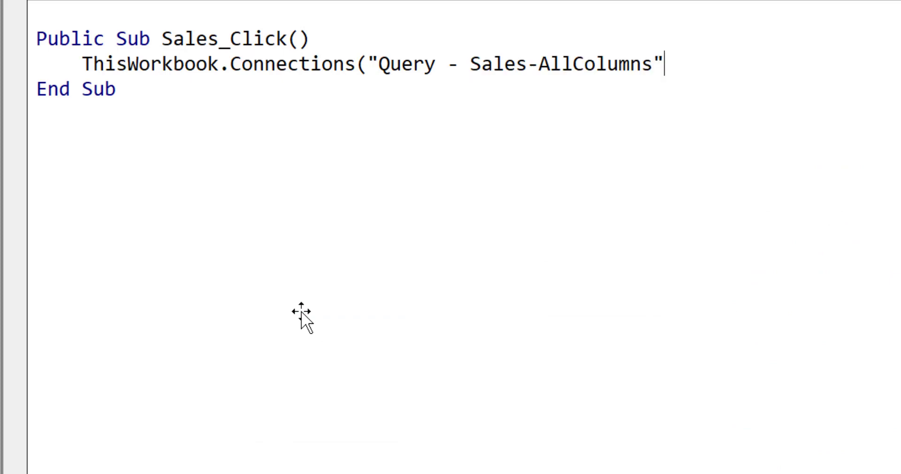
type(").Refresh")
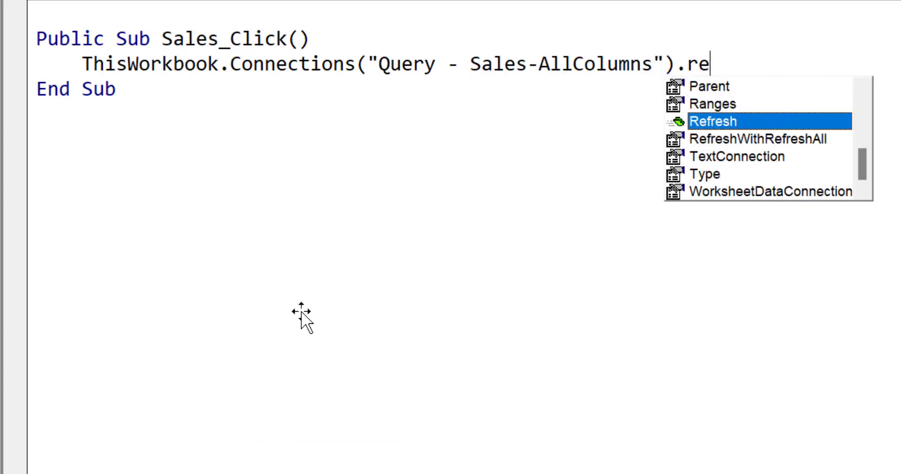
Add the line shSales.Activate below the refresh statement in Sales_Click
key("Return")
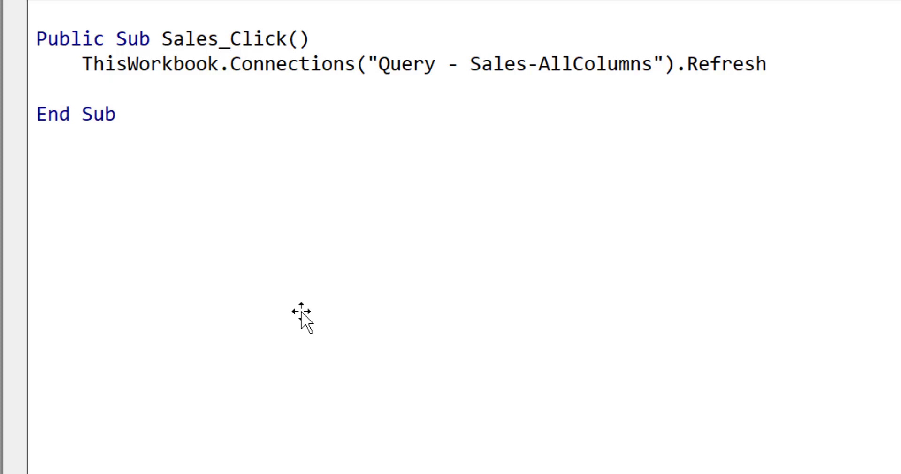
type("shs")
key("ctrl+space")
type(".Activate")
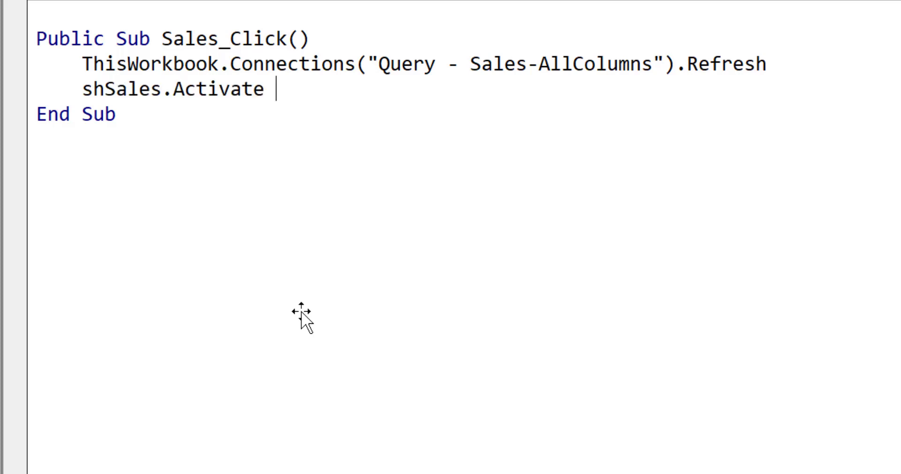
Return to the Excel workbook and delete all data rows from the table on the Sales sheet
key("alt+F11")
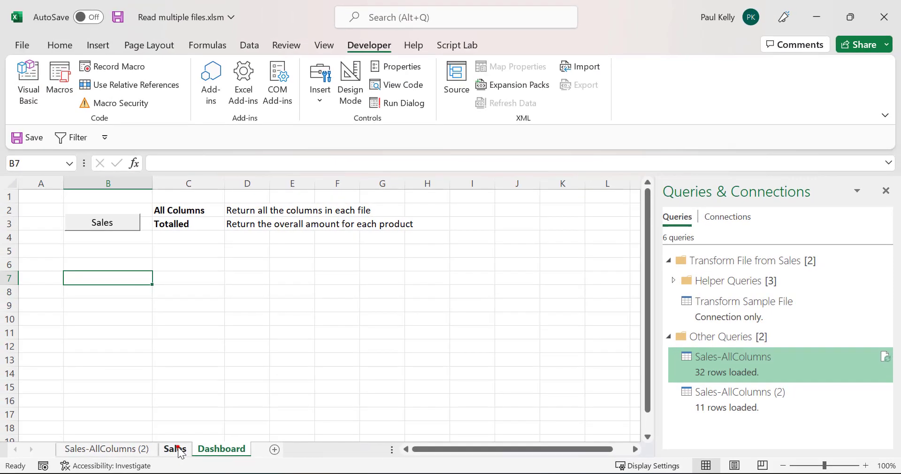
left_click(175, 448)
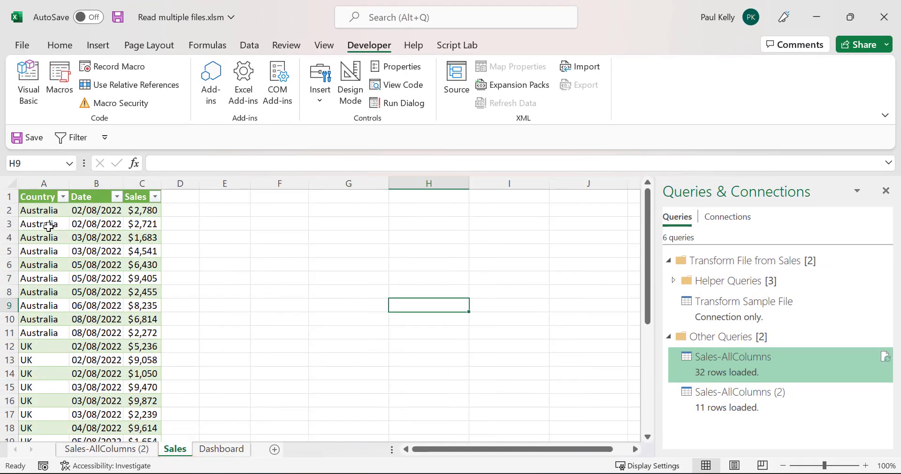
left_click(49, 211)
key("ctrl+shift+Right")
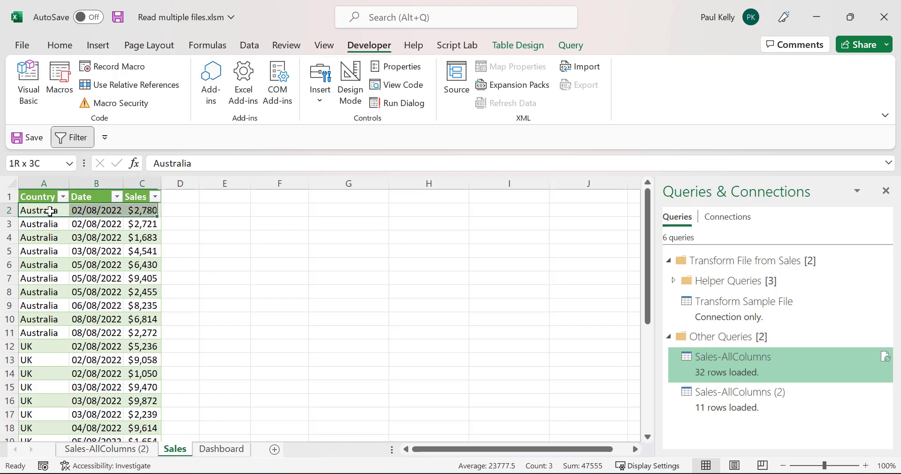
key("ctrl+shift+Down")
right_click(49, 211)
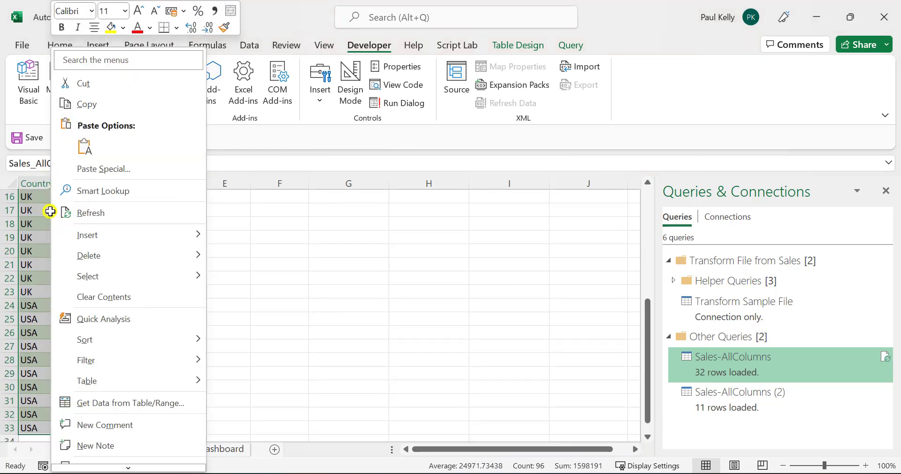
mouse_move(145, 253)
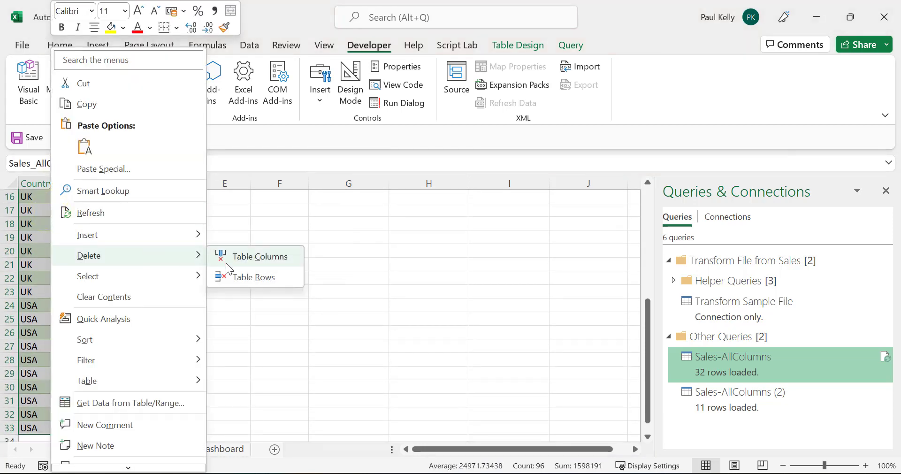
left_click(230, 276)
left_click(202, 245)
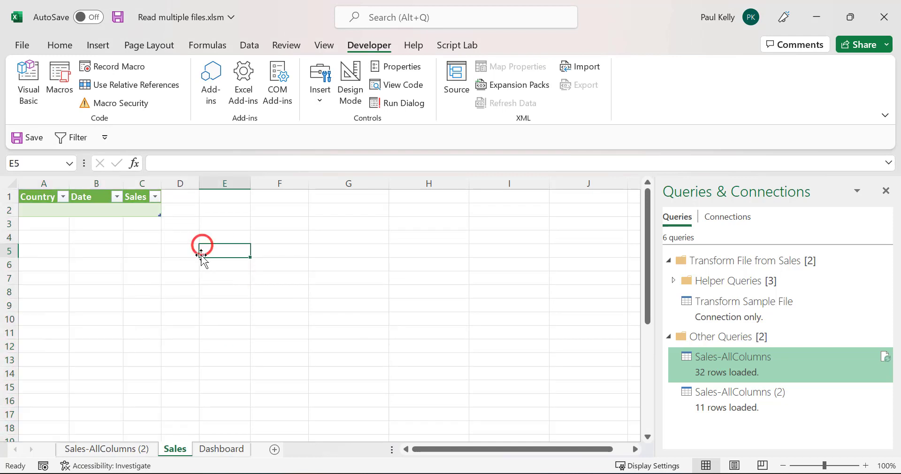
Assign the Sales_Click macro to the Sales button on the Dashboard sheet
left_click(205, 450)
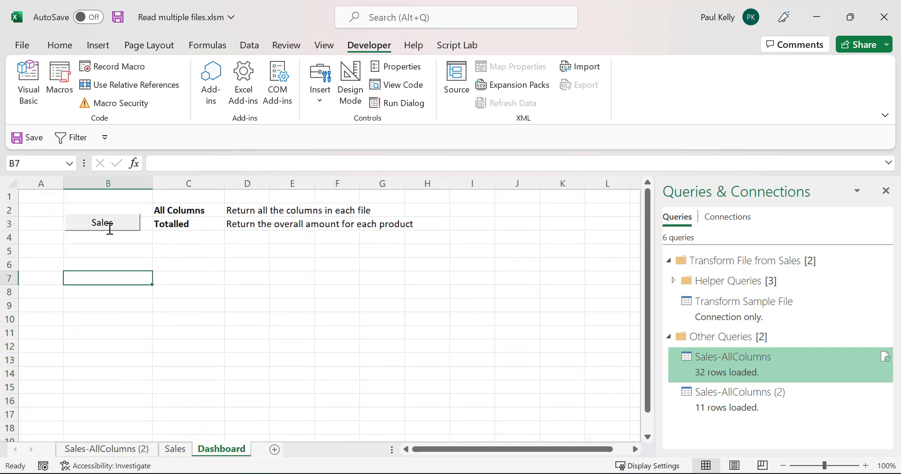
left_click(107, 249)
right_click(108, 224)
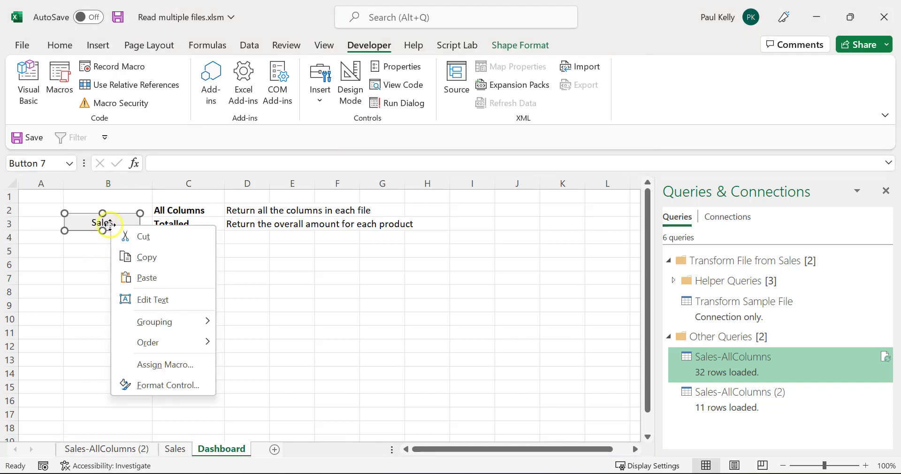
left_click(190, 365)
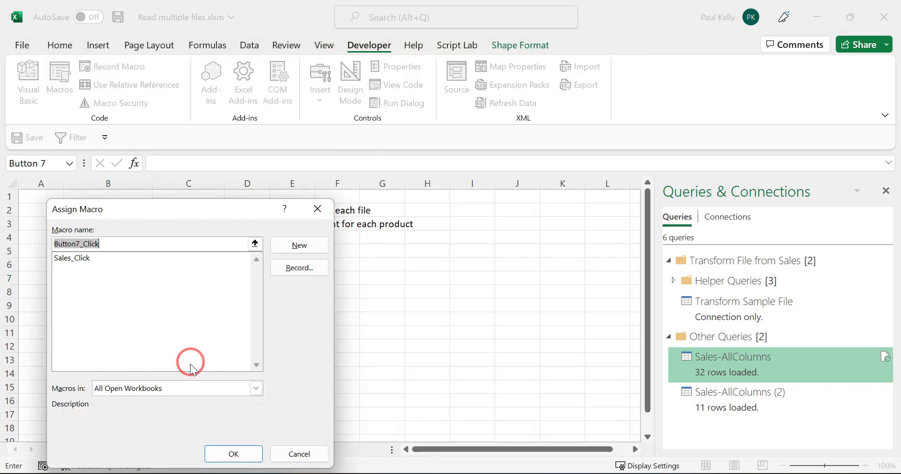
double_click(78, 258)
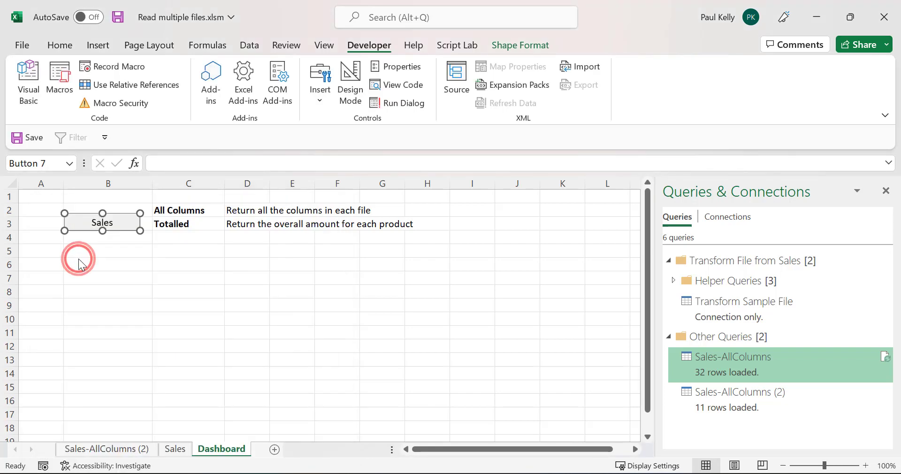
left_click(78, 258)
Run the Dashboard's Sales button to reload the Sales table, and return to the modClickEvents code in the Visual Basic editor
left_click(101, 224)
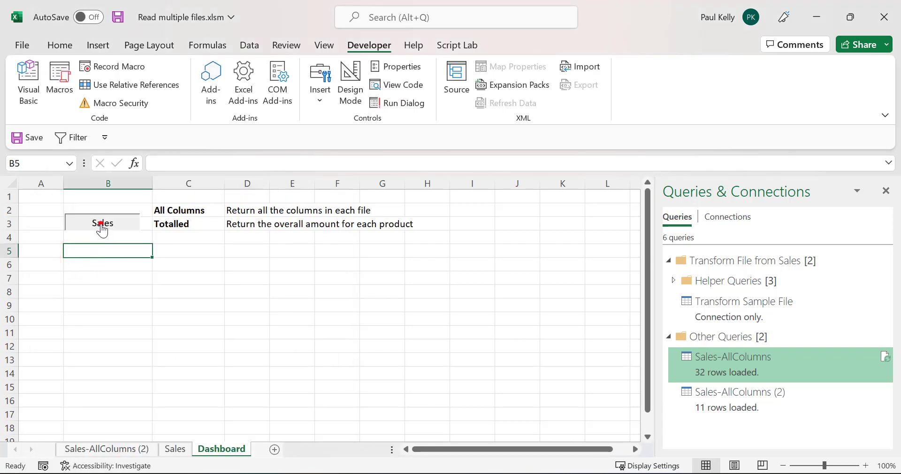
left_click(236, 218)
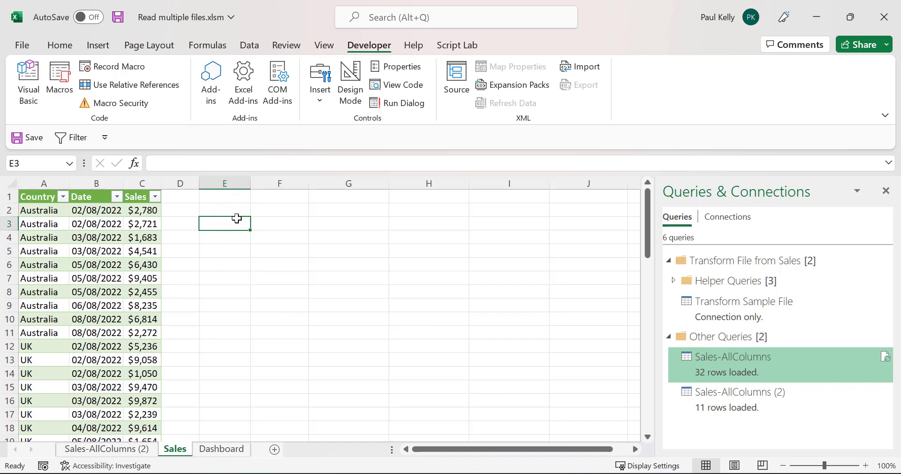
key("alt+F11")
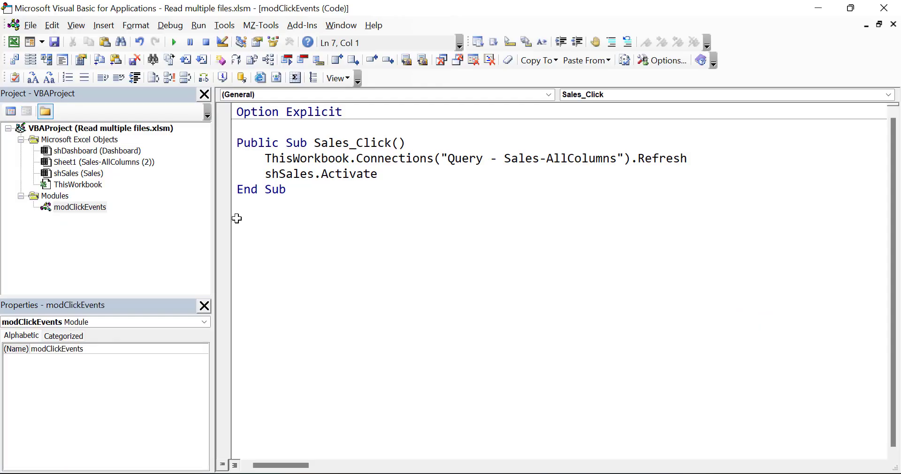